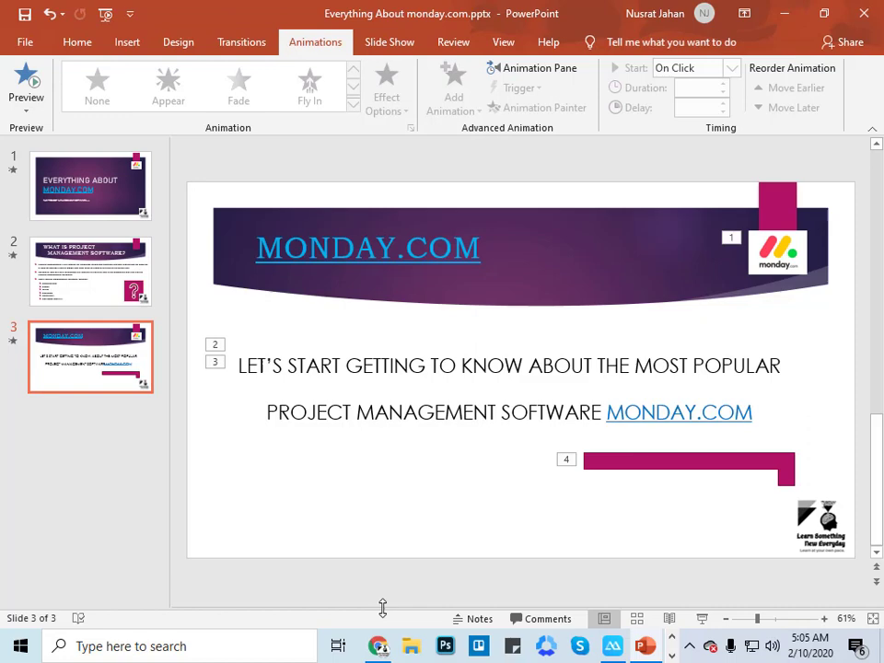
Step: Bring Chrome to the front and enter monday.com in the address bar
click(377, 647)
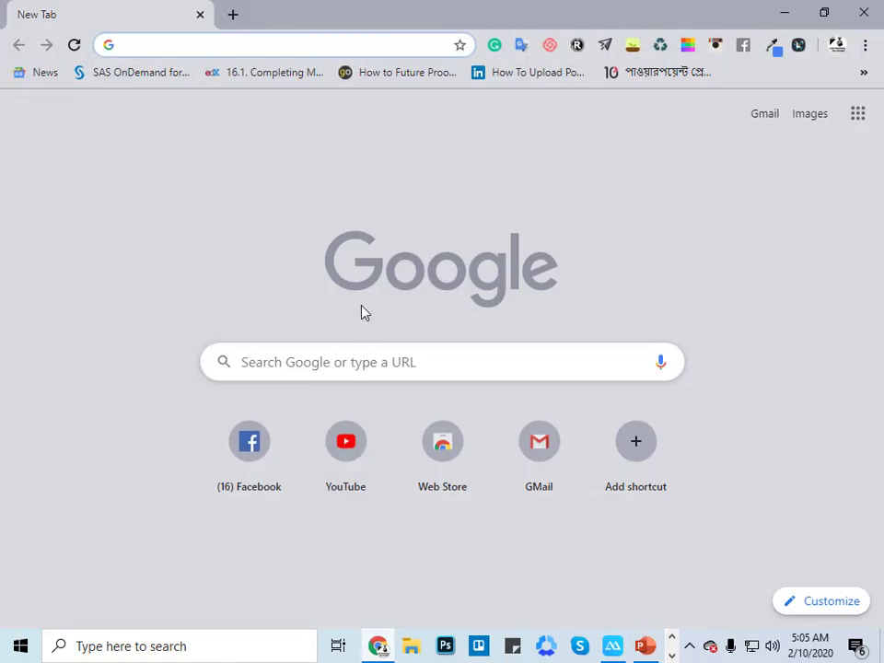
text(monday.com/boards/45)
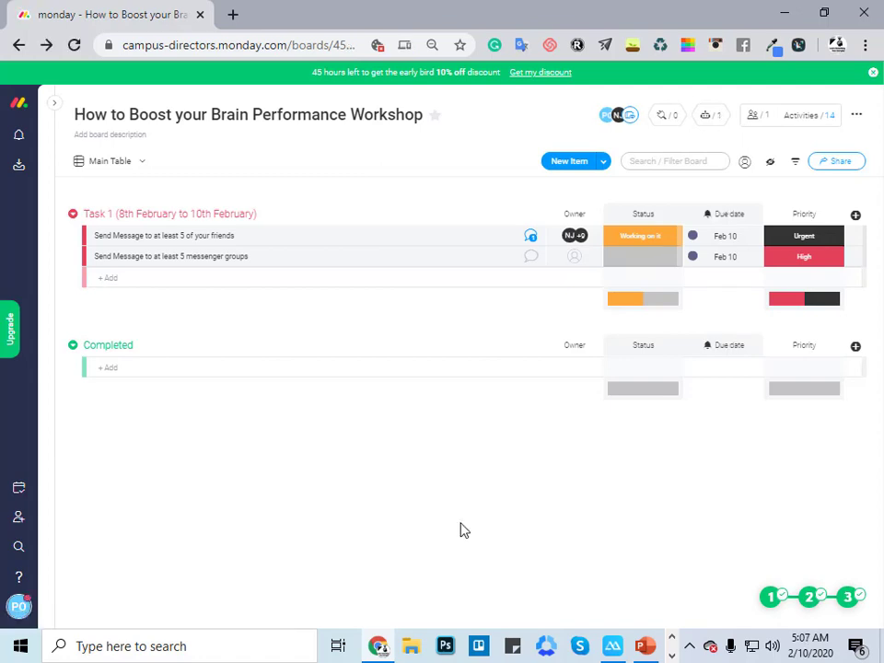
click(12, 332)
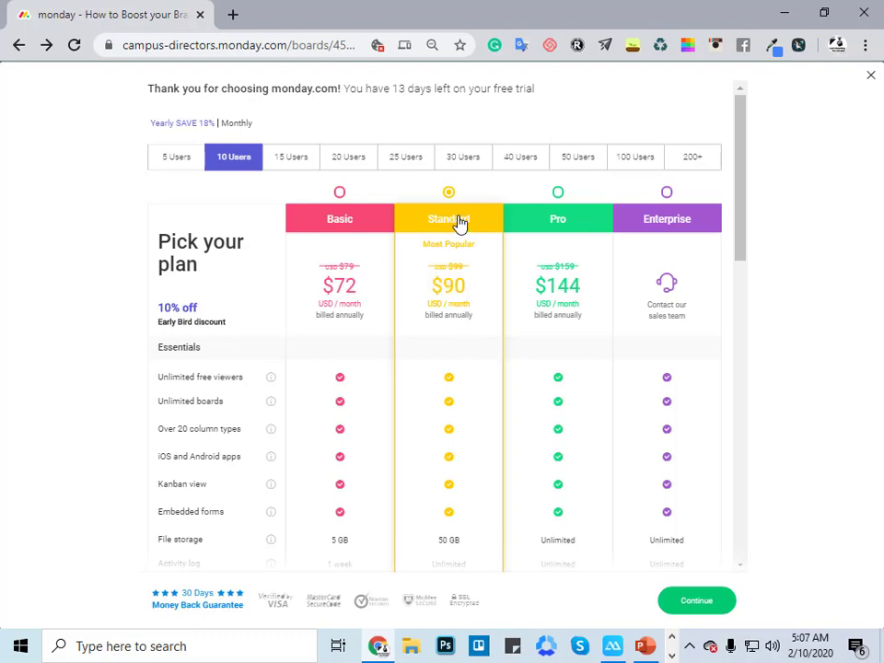
scroll(411, 530, down, 2)
scroll(433, 502, down, 3)
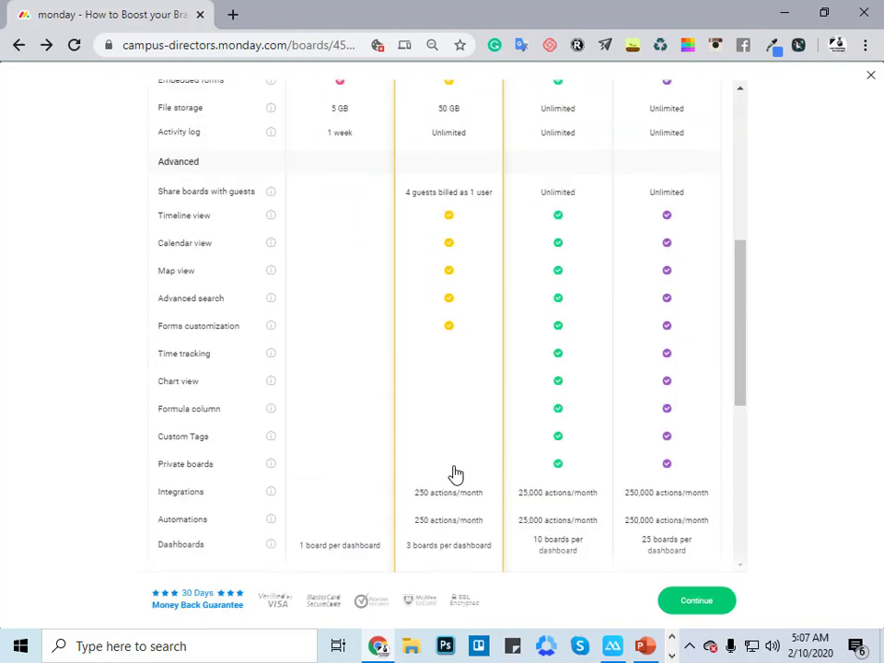
scroll(442, 501, down, 3)
scroll(369, 543, up, 4)
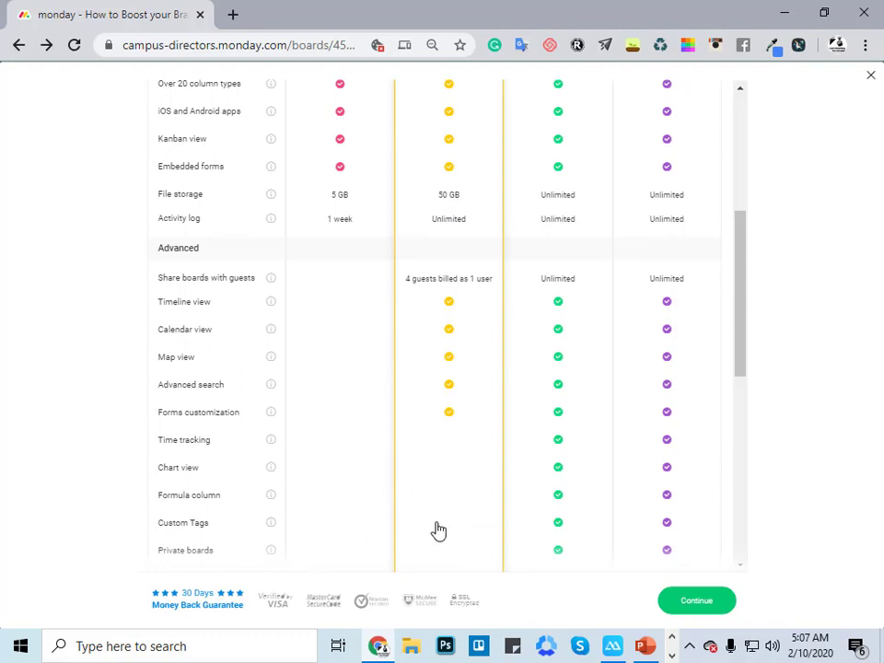
scroll(414, 553, down, 1)
scroll(396, 577, up, 1)
scroll(355, 539, up, 4)
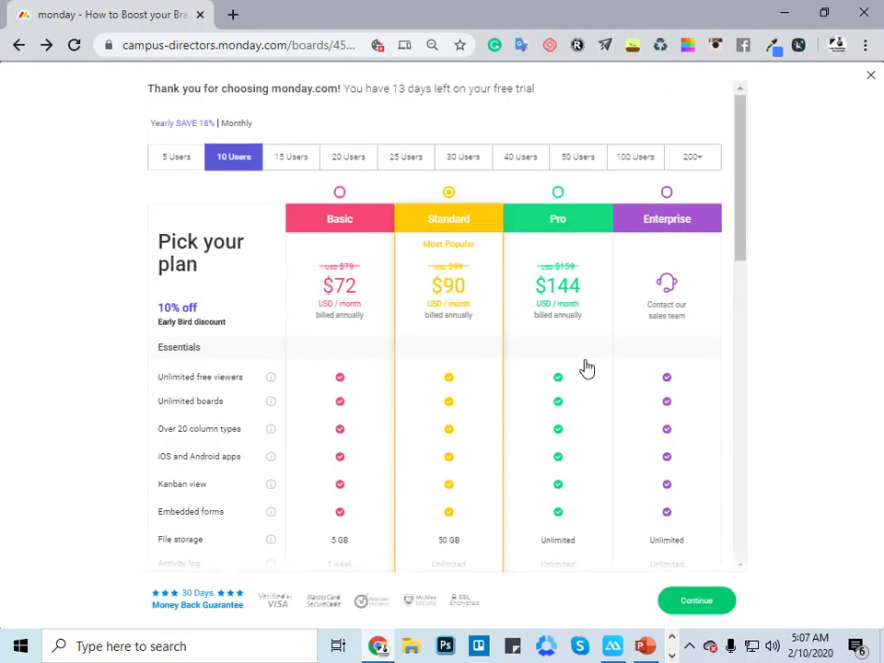
click(823, 484)
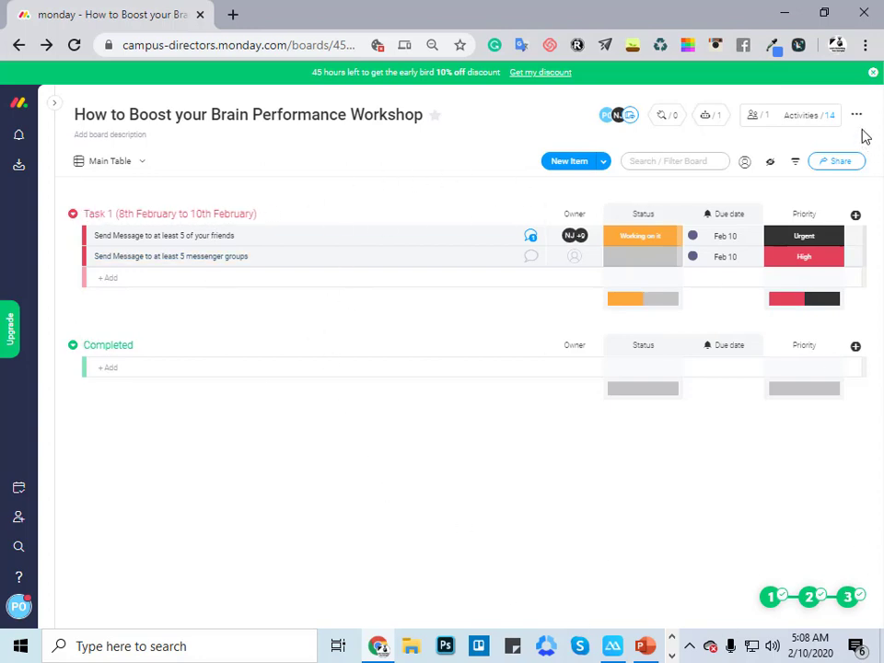
Step: Dismiss the early-bird discount banner and select the Task 1 group title text
click(873, 72)
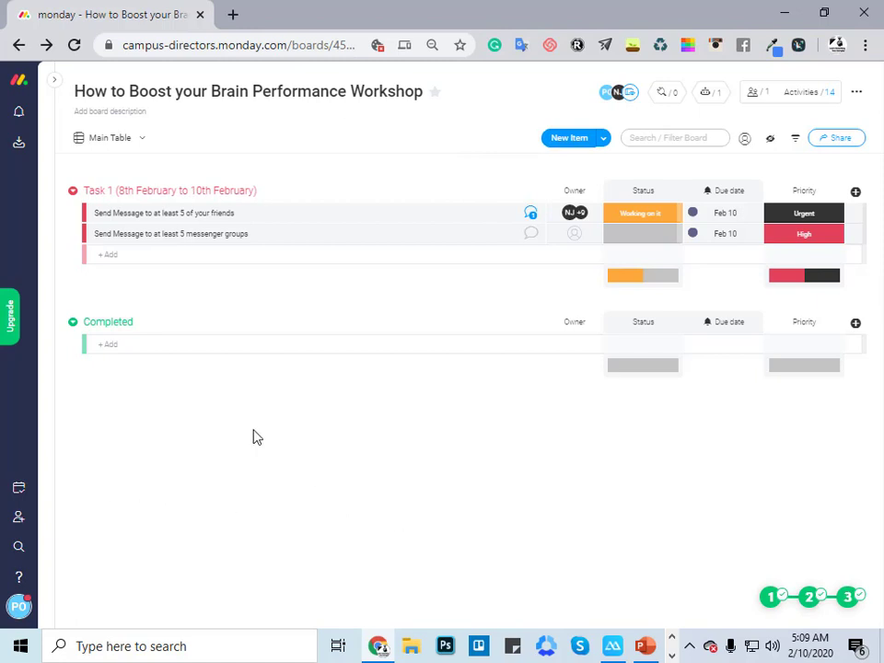
click(137, 192)
drag(286, 191, 132, 191)
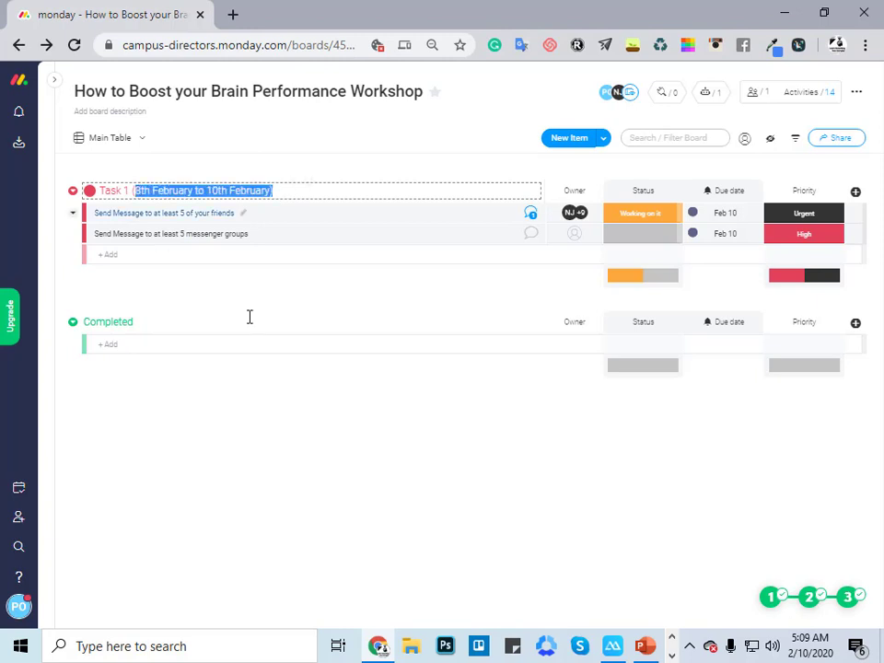
click(282, 458)
Step: Reselect the group title, leave it unchanged, and briefly open the first item's options
click(288, 190)
drag(288, 190, 129, 193)
click(288, 196)
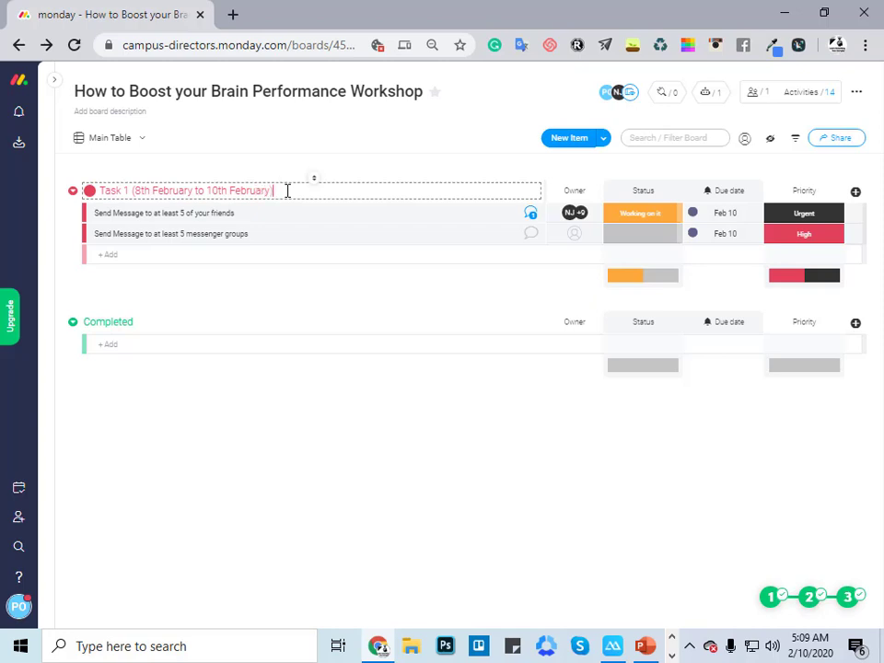
click(206, 270)
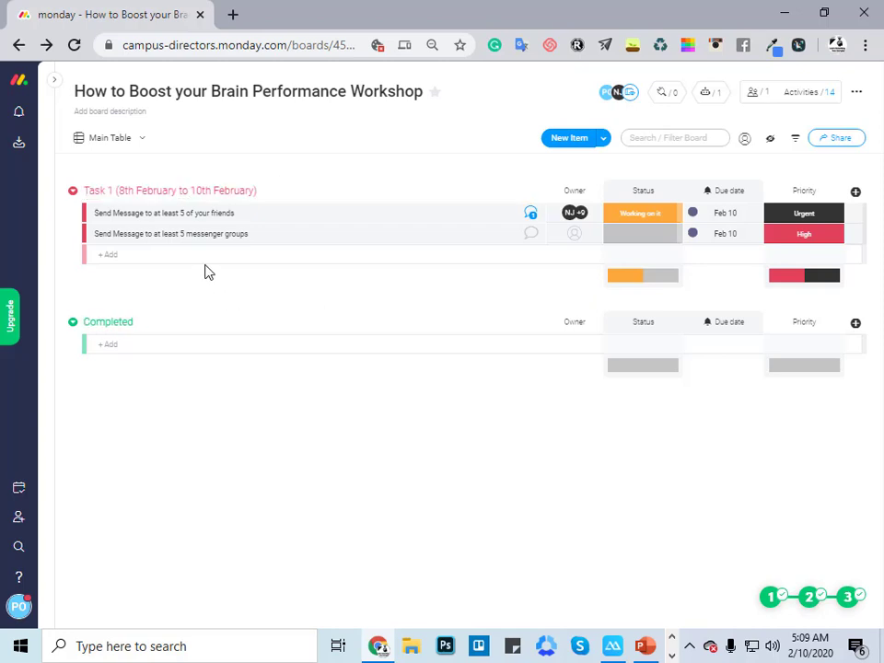
click(77, 212)
click(348, 308)
Step: Open the first item's Info Boxes, expand Customized Message, and select its full text
click(532, 214)
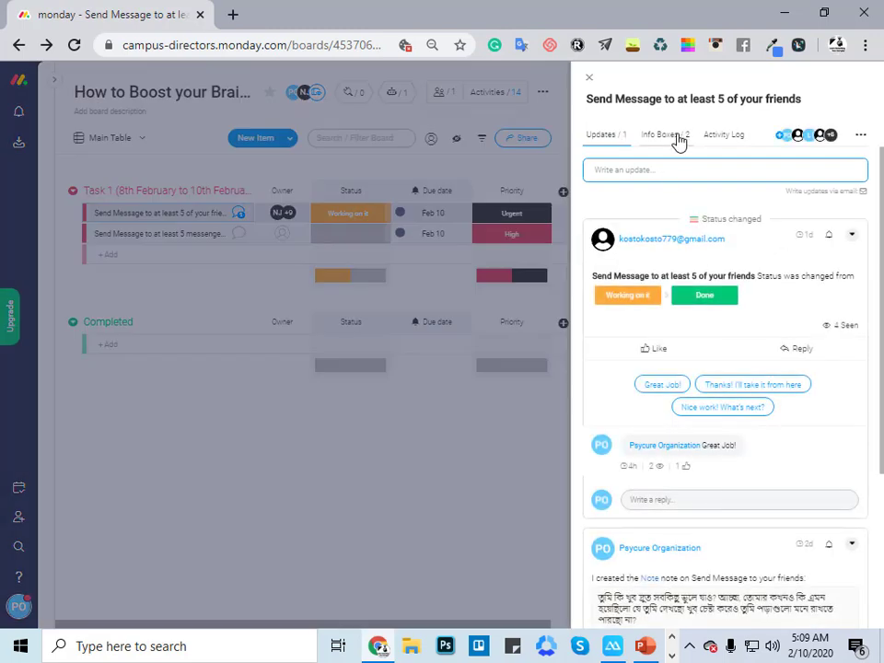
click(679, 141)
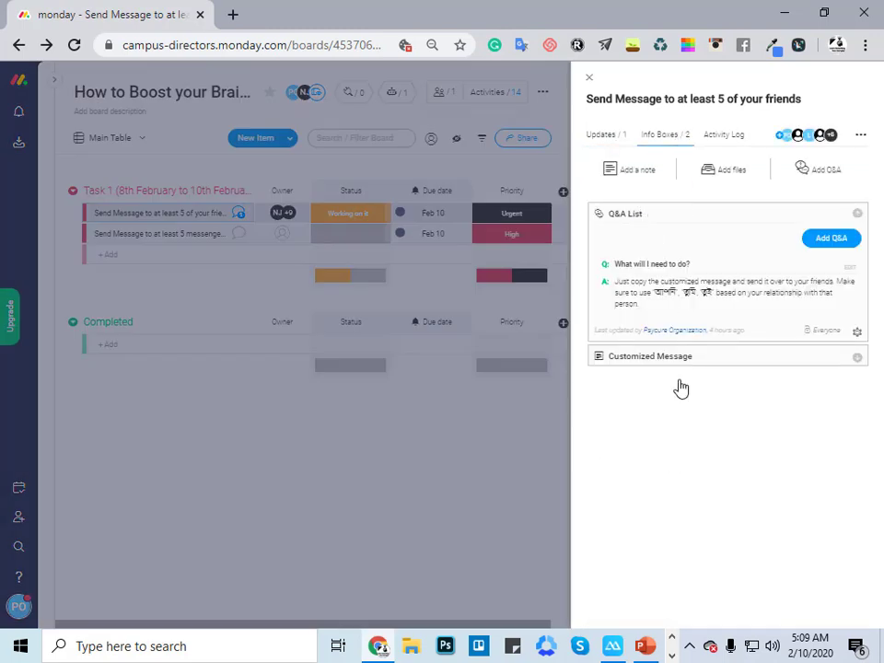
click(658, 366)
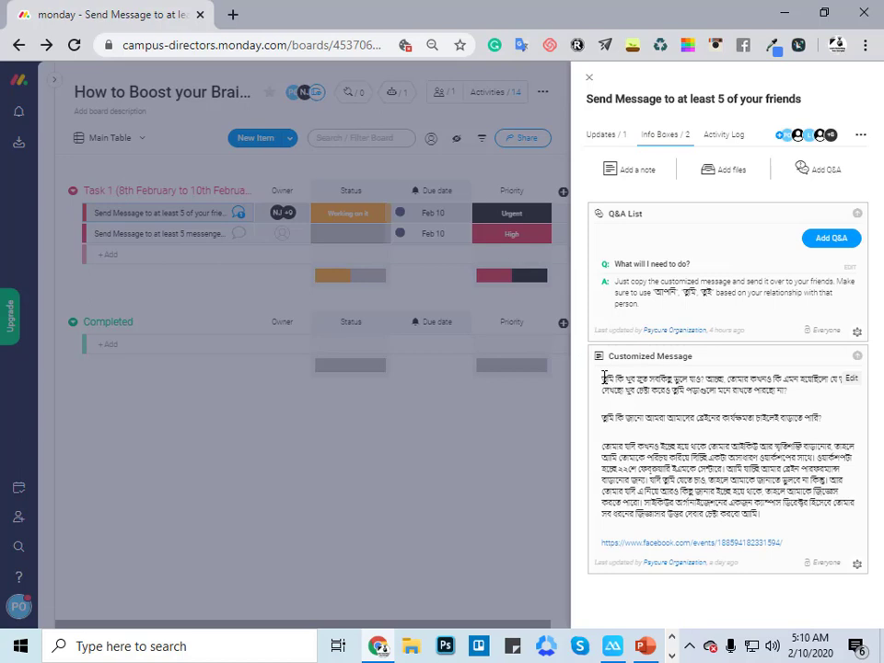
drag(605, 378, 782, 535)
click(766, 491)
drag(769, 521, 588, 380)
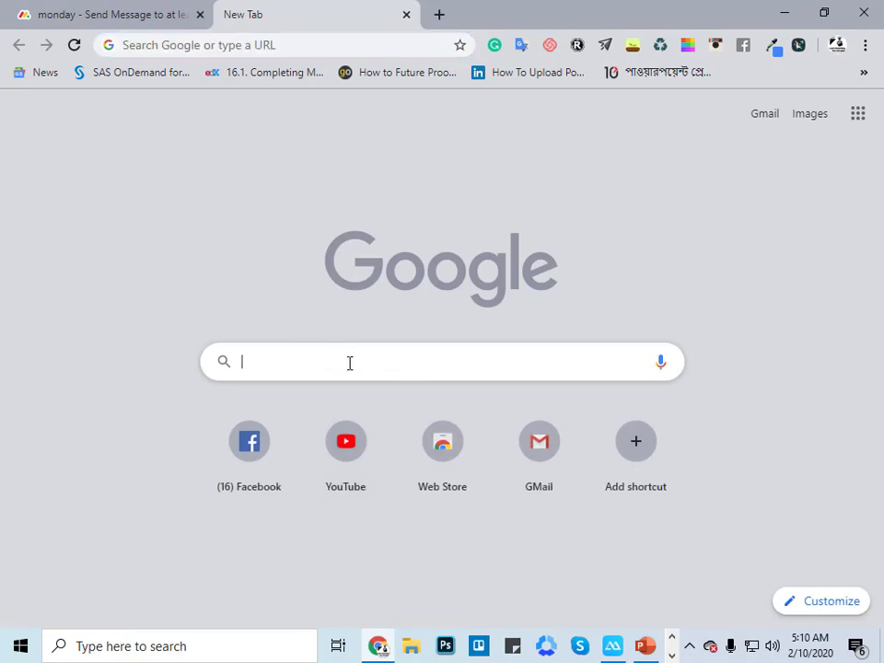
Step: Paste the copied message into the test tab, close it, and reselect the message text
key(ctrl+v)
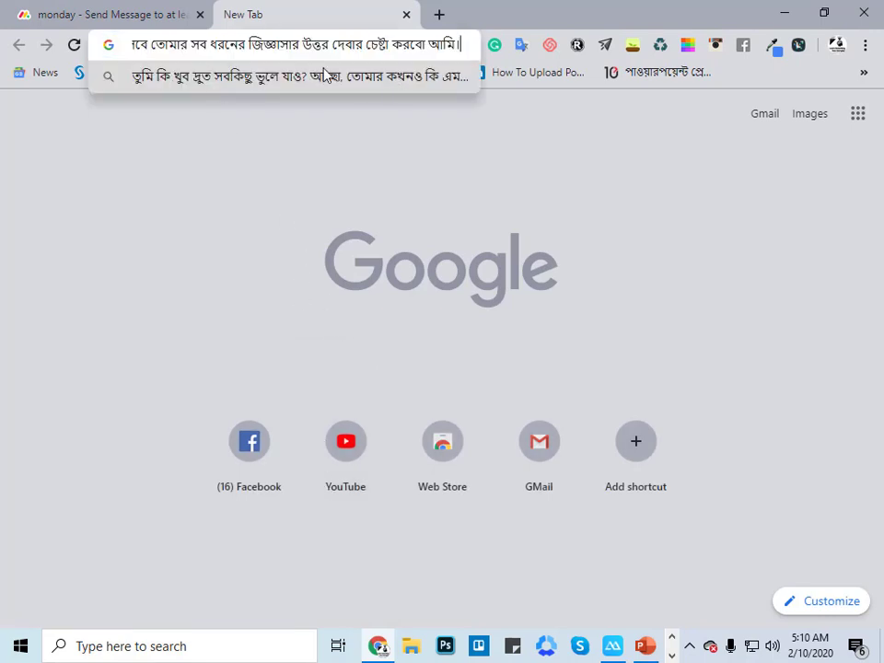
click(406, 14)
drag(776, 518, 584, 387)
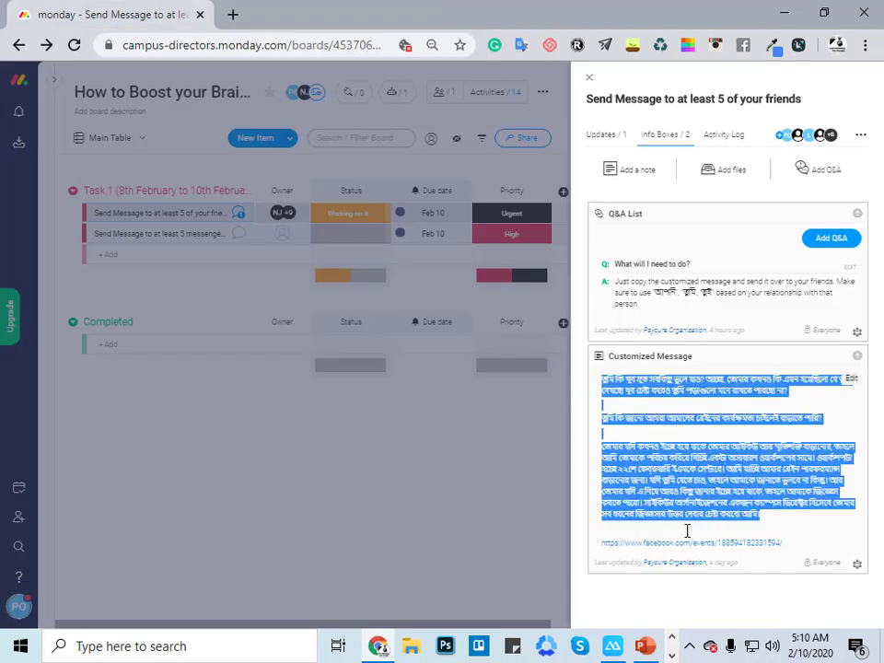
Step: Select parts of the Q&A and Customized Message text, then switch to the Updates feed
click(699, 399)
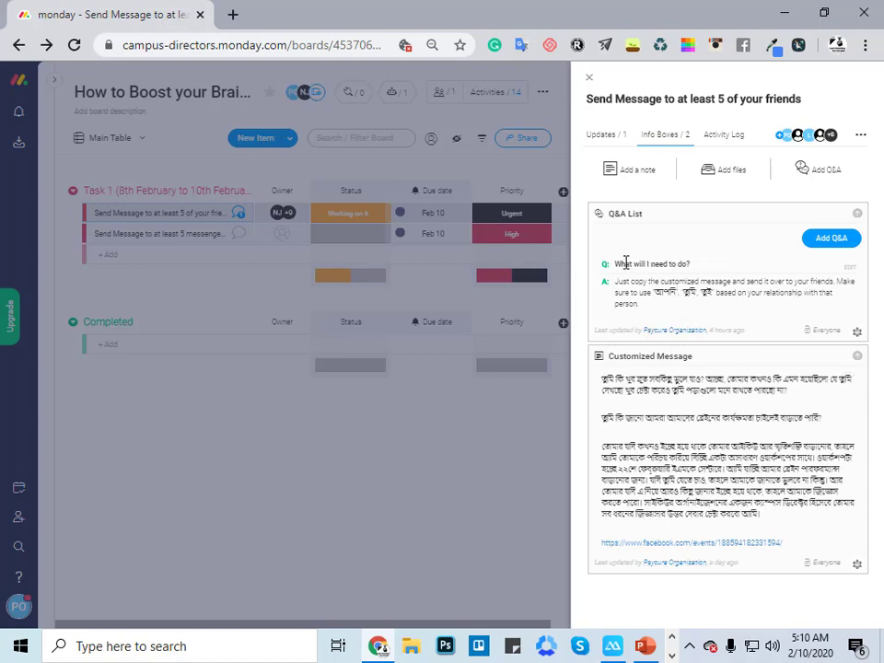
drag(695, 260, 615, 264)
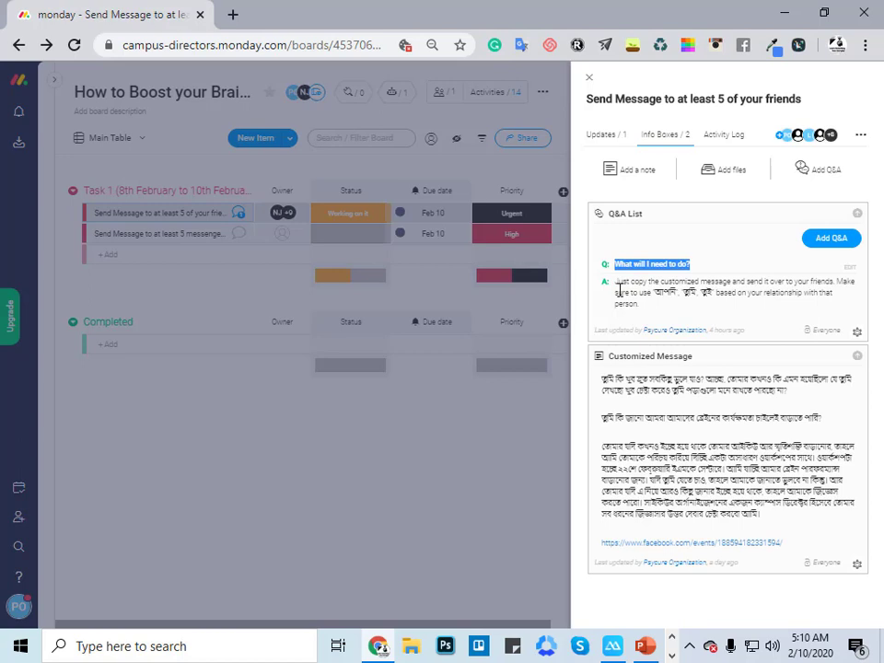
click(700, 266)
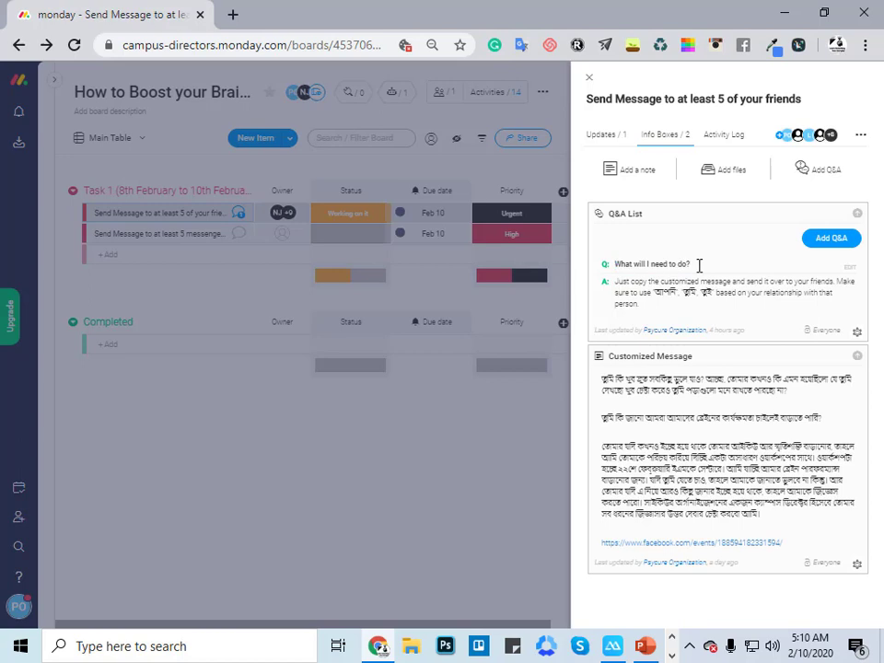
drag(600, 377, 797, 518)
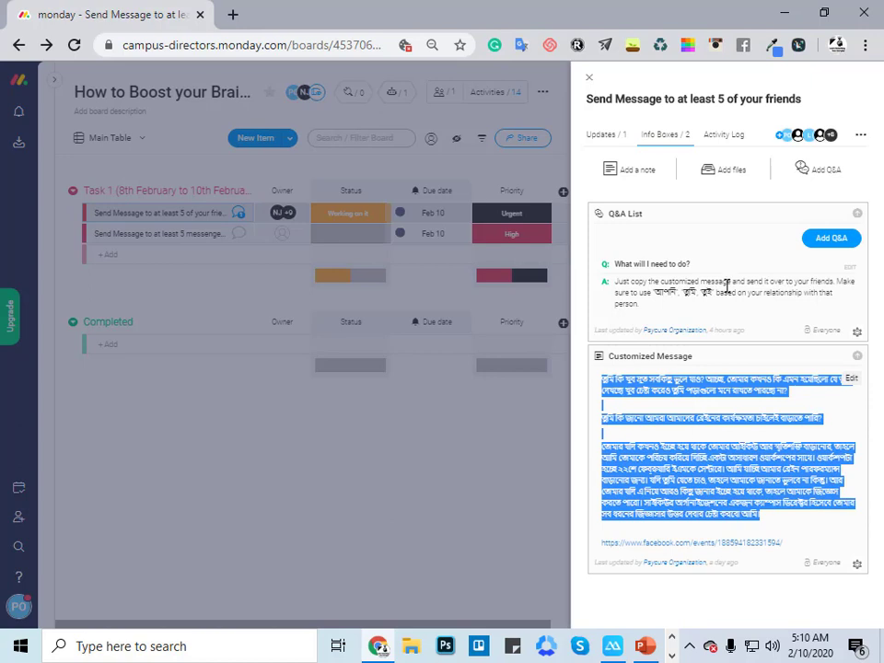
drag(701, 267, 651, 265)
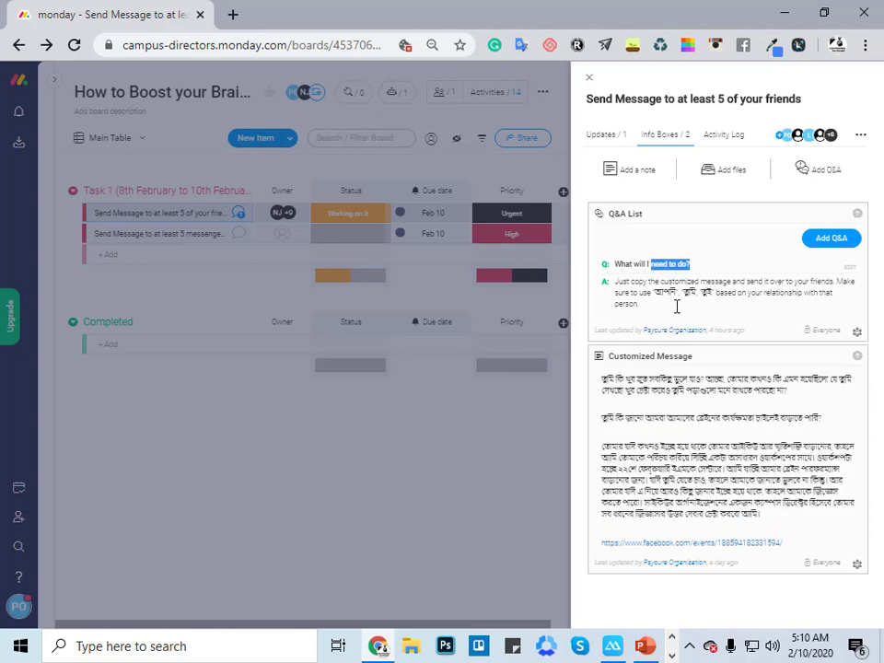
mouse_move(677, 306)
mouse_down()
mouse_move(588, 288)
mouse_move(594, 280)
mouse_up()
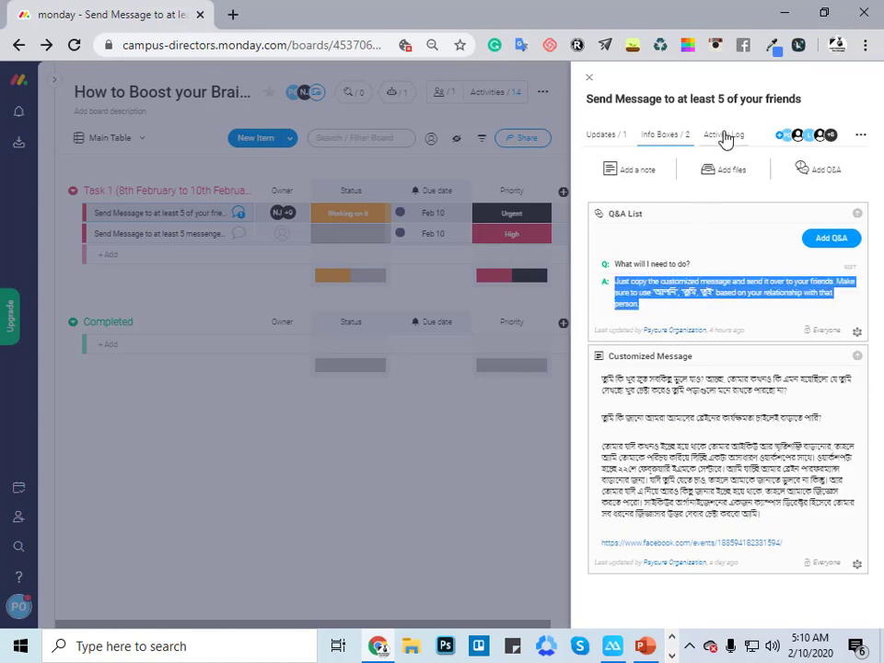
click(608, 143)
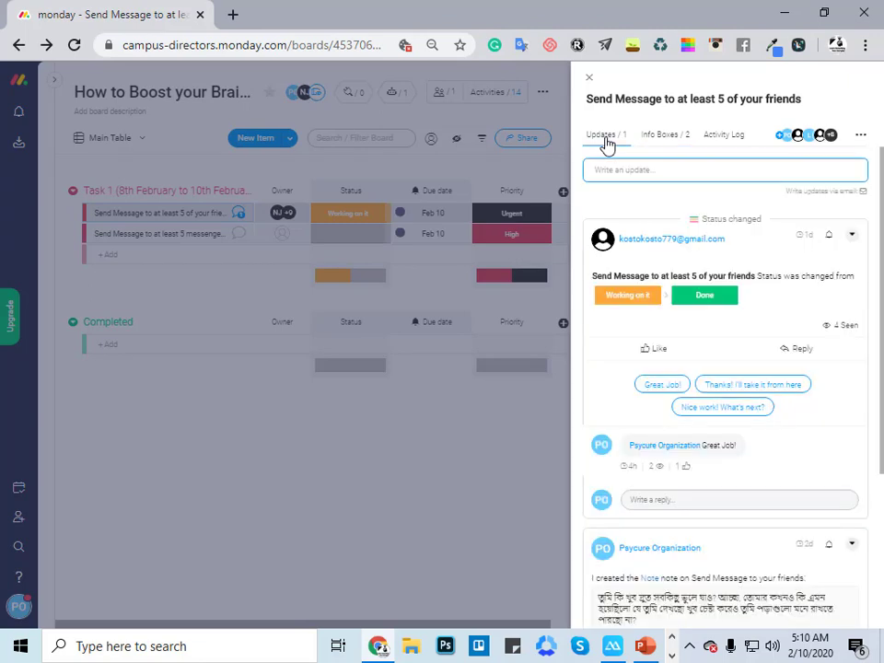
click(736, 137)
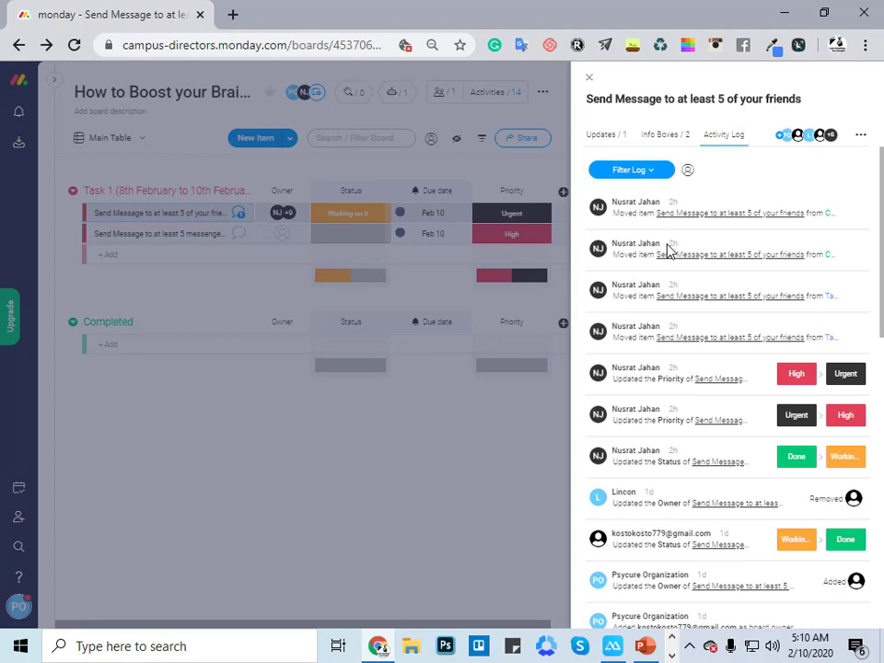
scroll(670, 421, down, 2)
scroll(672, 433, down, 2)
scroll(622, 316, down, 1)
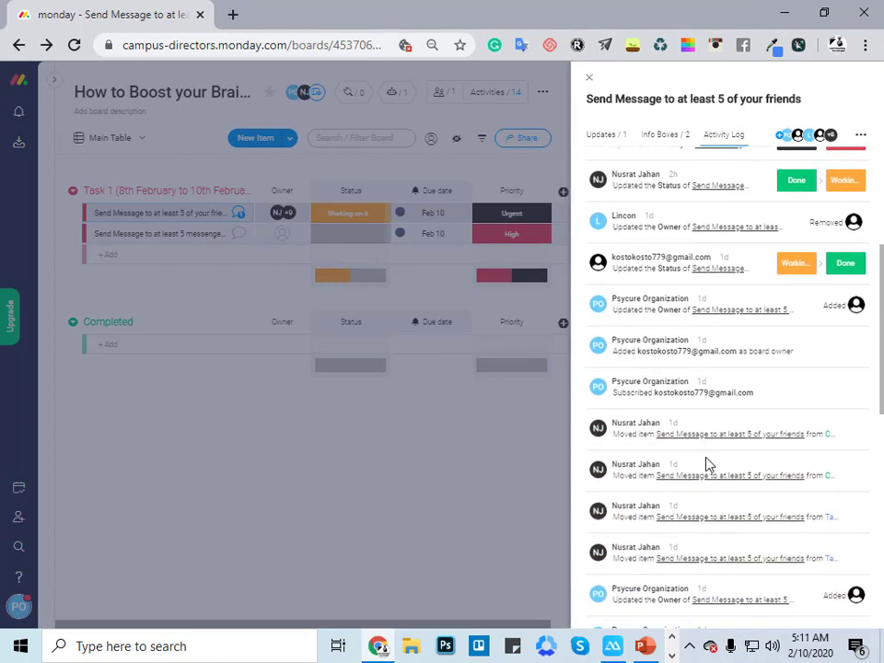
click(604, 134)
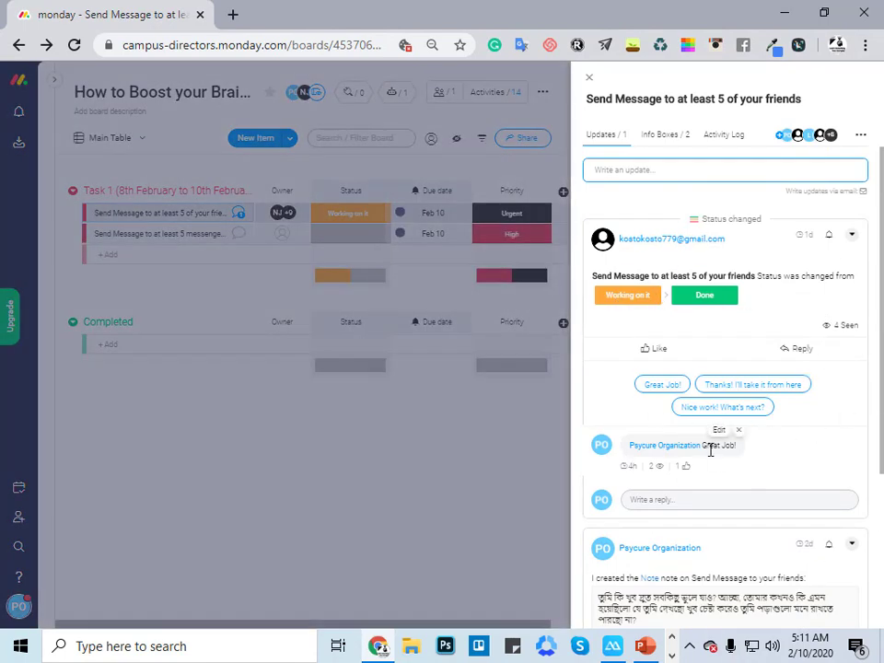
Step: Close the item panel and add a Timeline column to the board
click(590, 81)
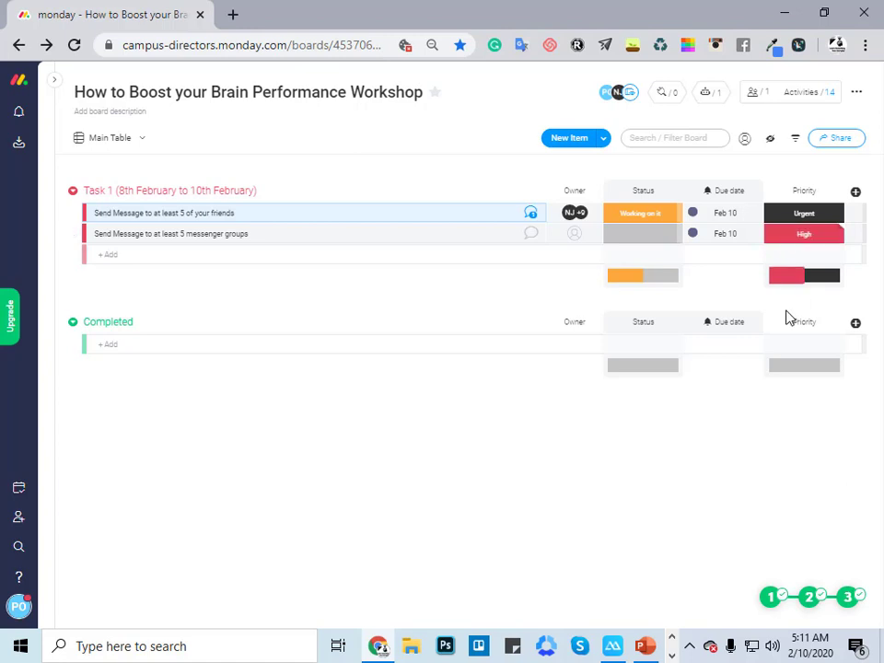
click(856, 195)
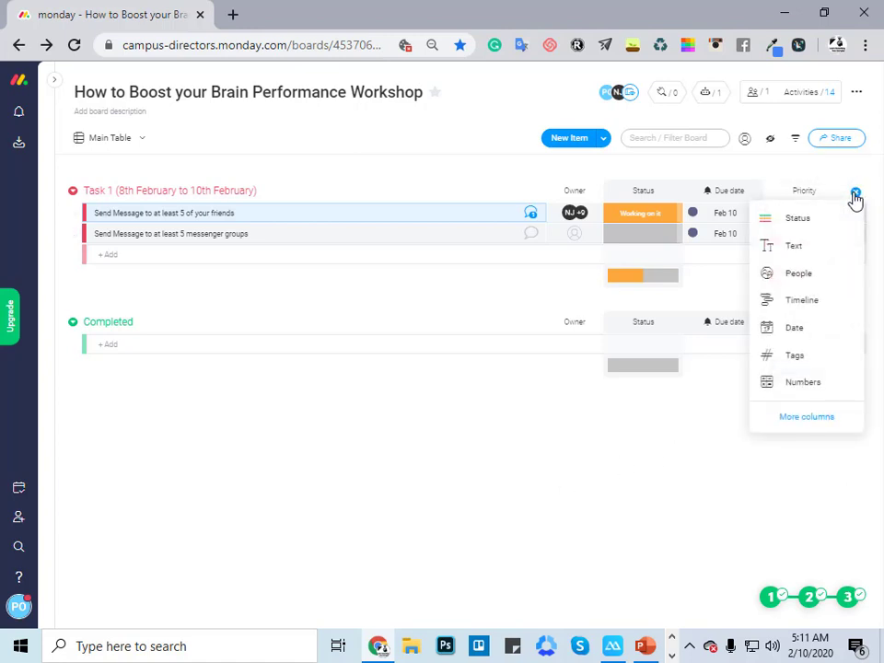
click(812, 302)
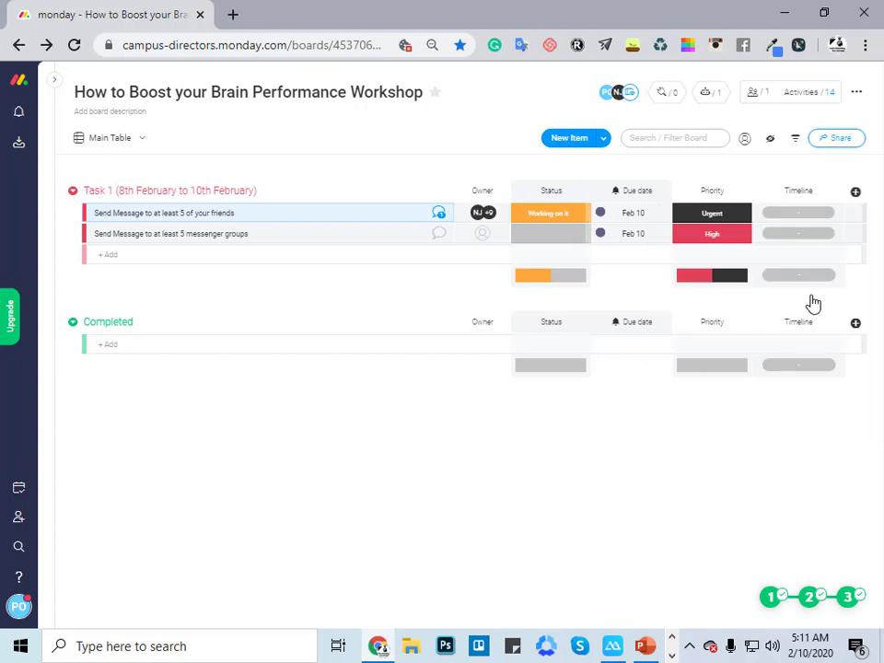
Step: Set both Task 1 items' timelines to February 10 – 14
click(792, 223)
click(474, 352)
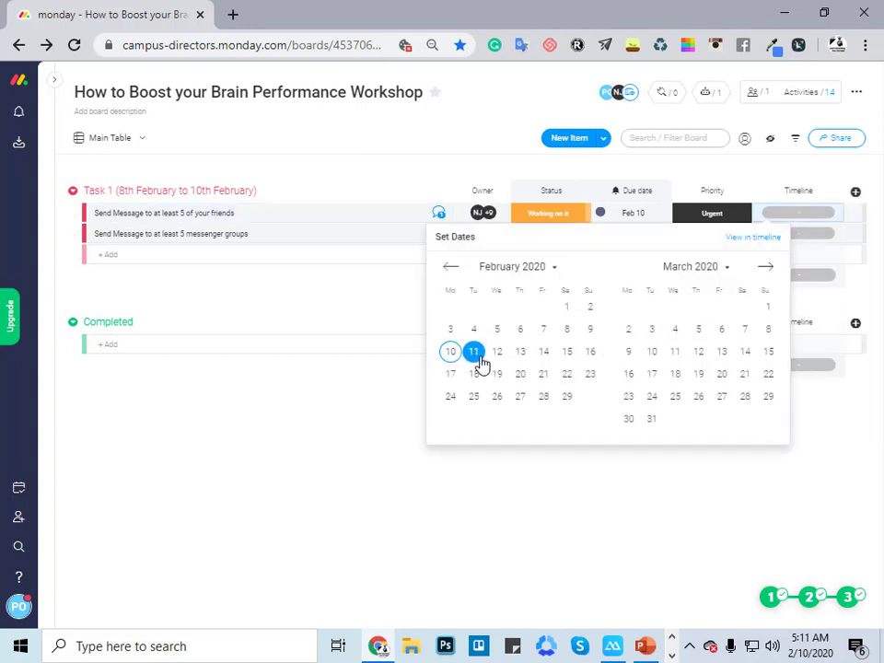
click(595, 470)
click(798, 234)
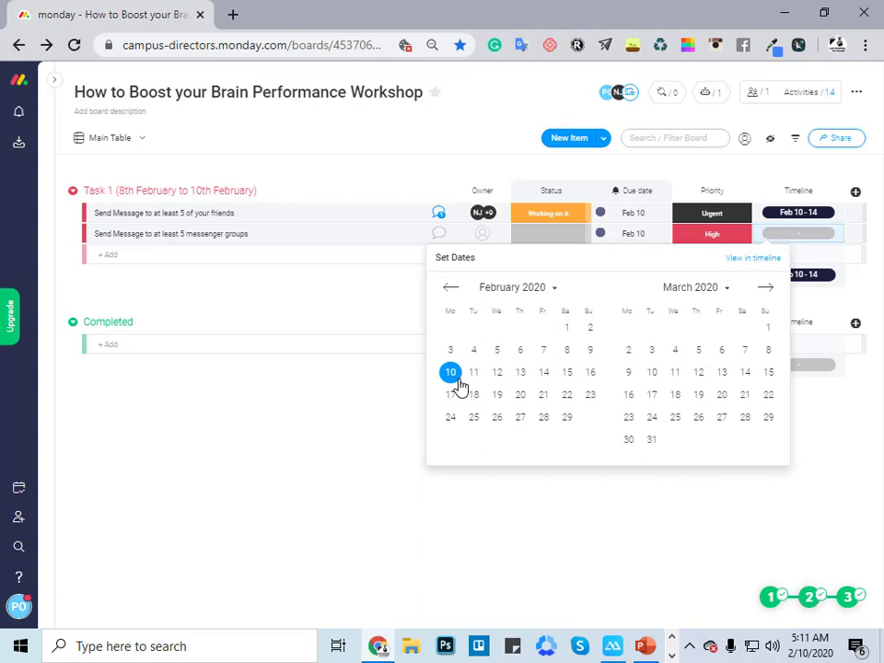
click(543, 374)
click(450, 373)
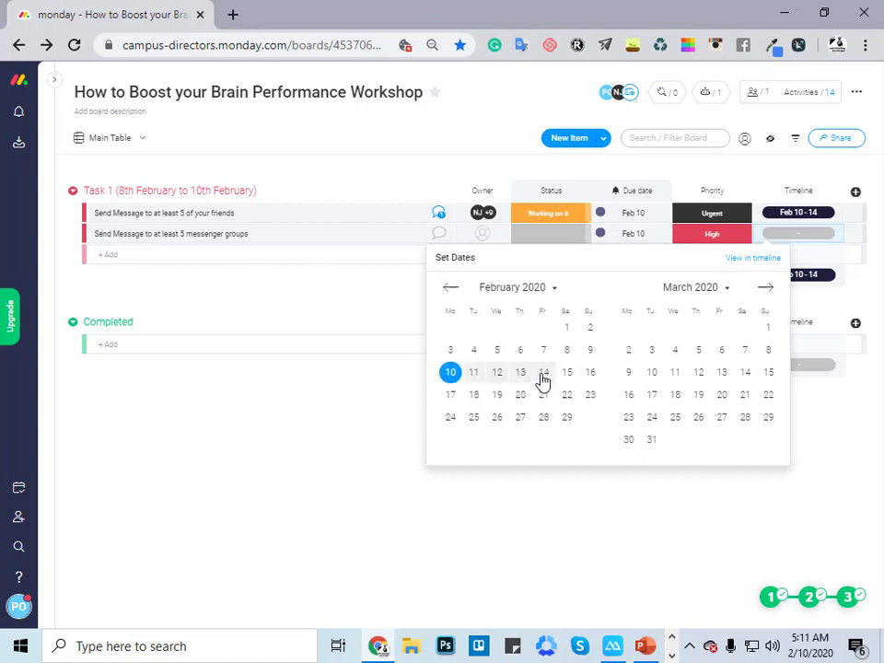
key(Escape)
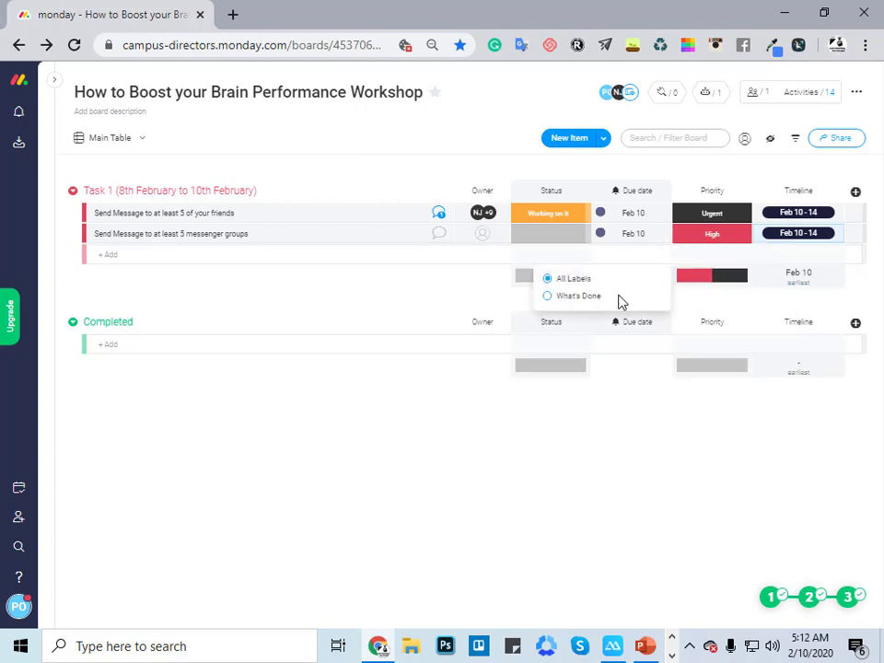
mouse_move(694, 275)
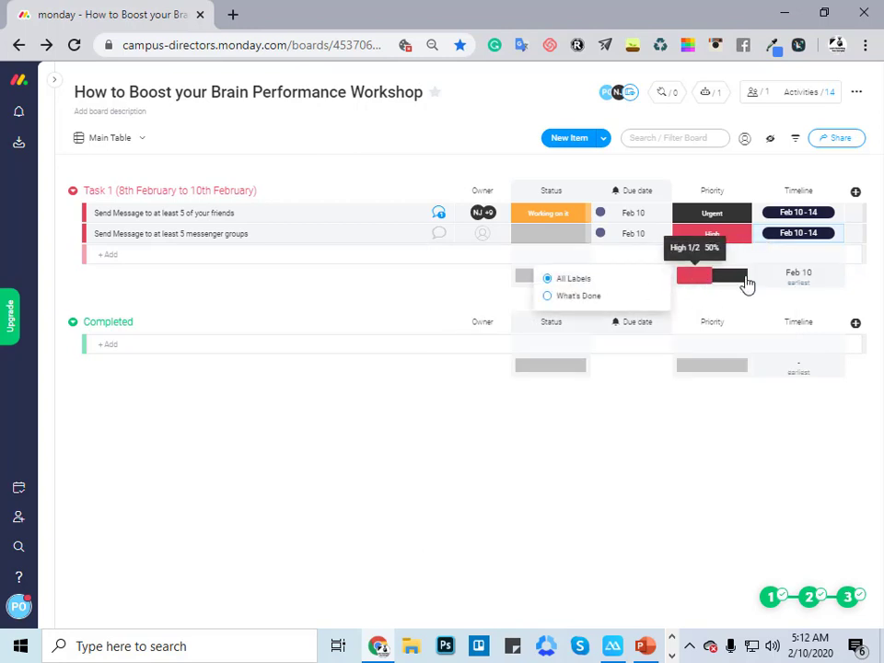
Step: Inspect the Priority summary bar's breakdown of each priority's share
click(723, 281)
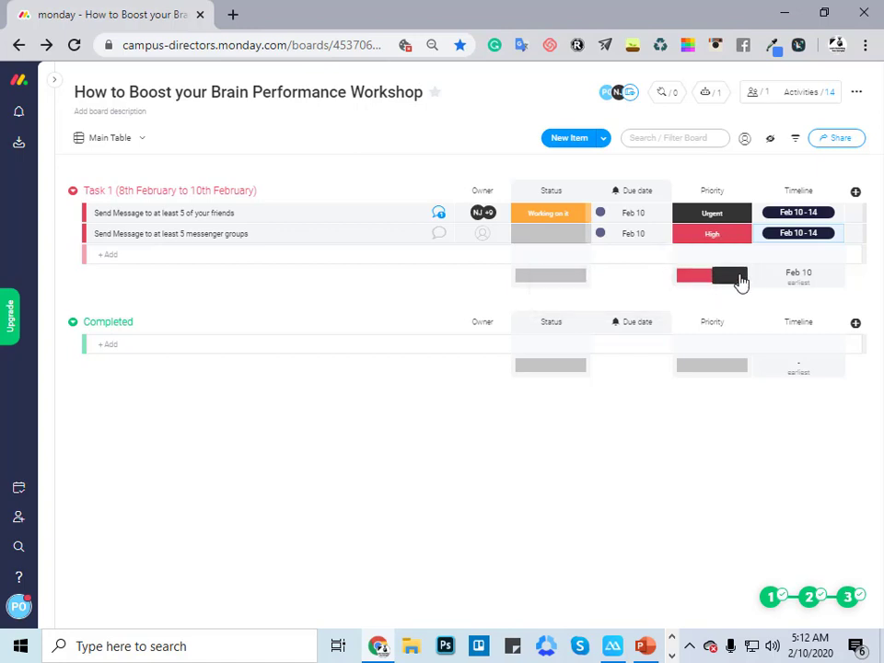
click(696, 285)
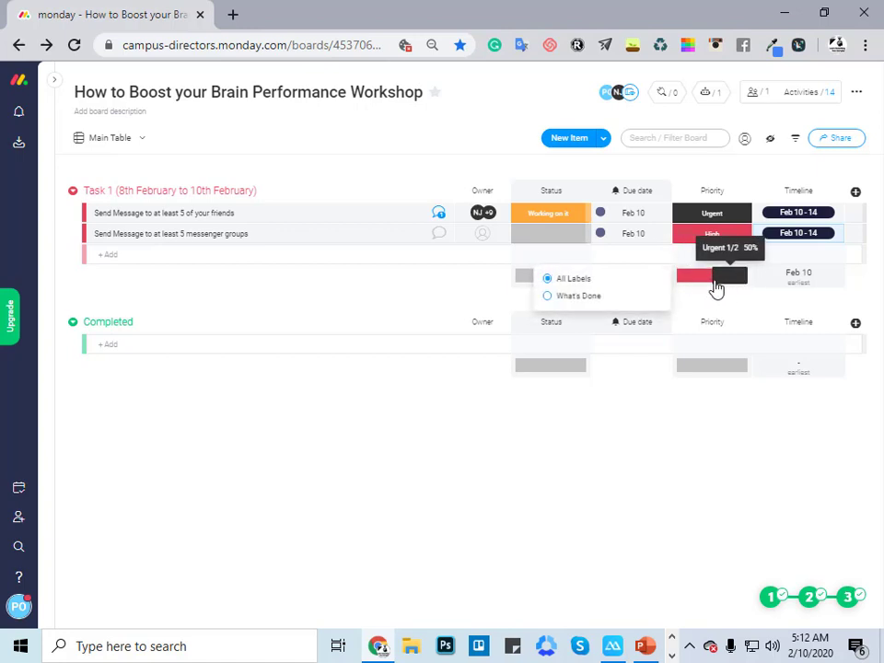
click(742, 277)
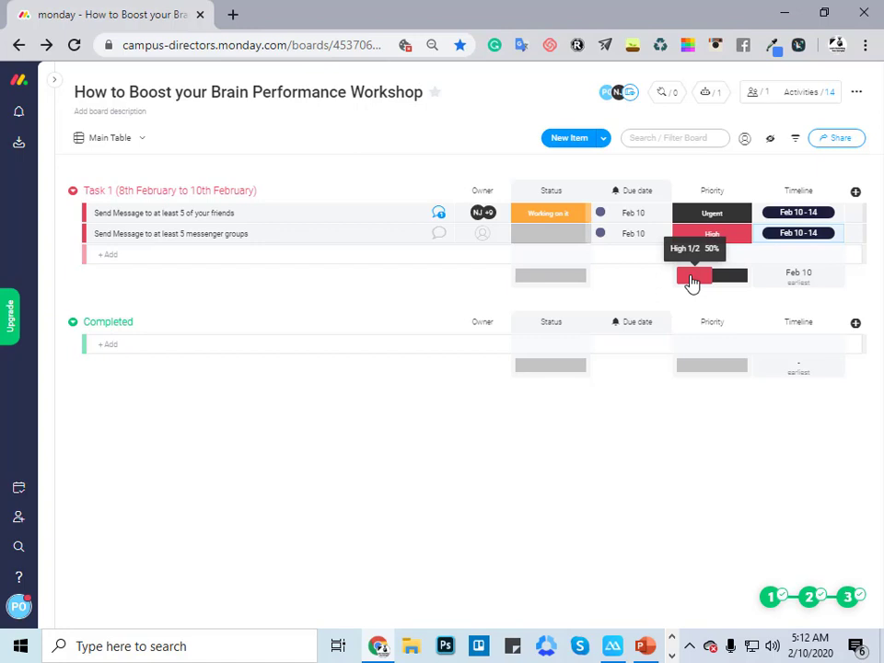
click(723, 282)
Step: Set the messenger groups item's status to Working on it and open its details
click(544, 235)
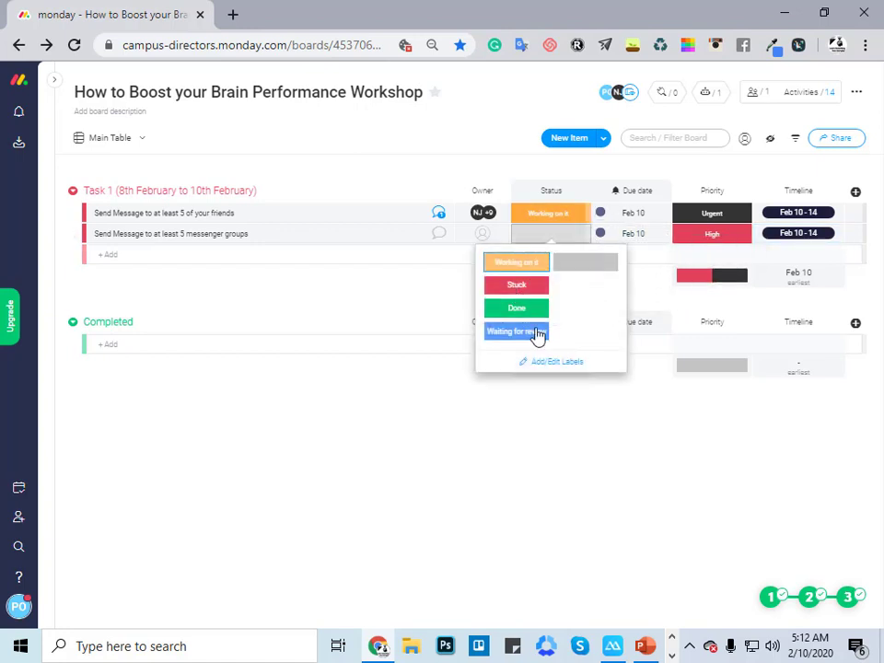
click(516, 263)
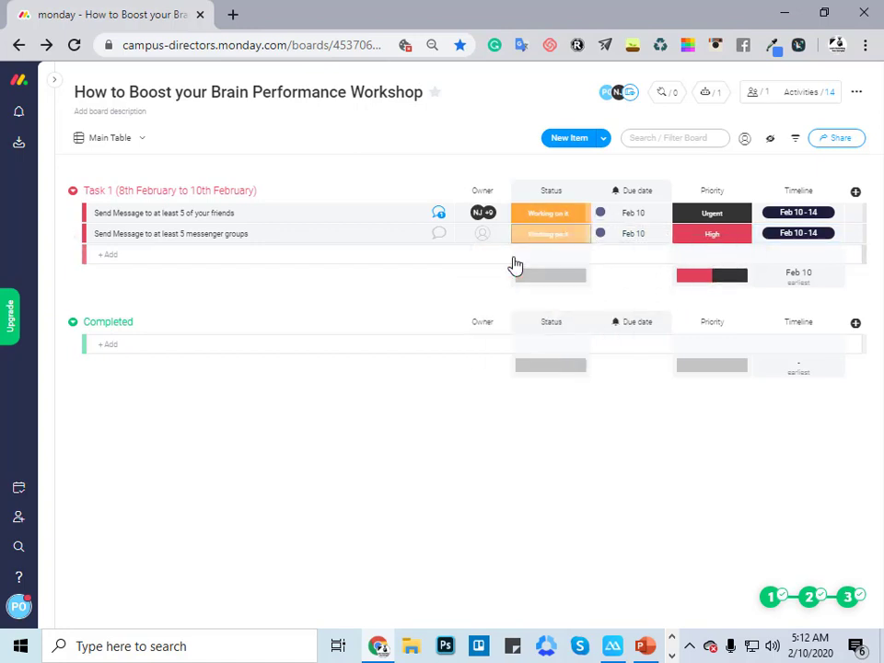
click(438, 236)
Step: View the note in the messenger groups item's Info Boxes
click(651, 135)
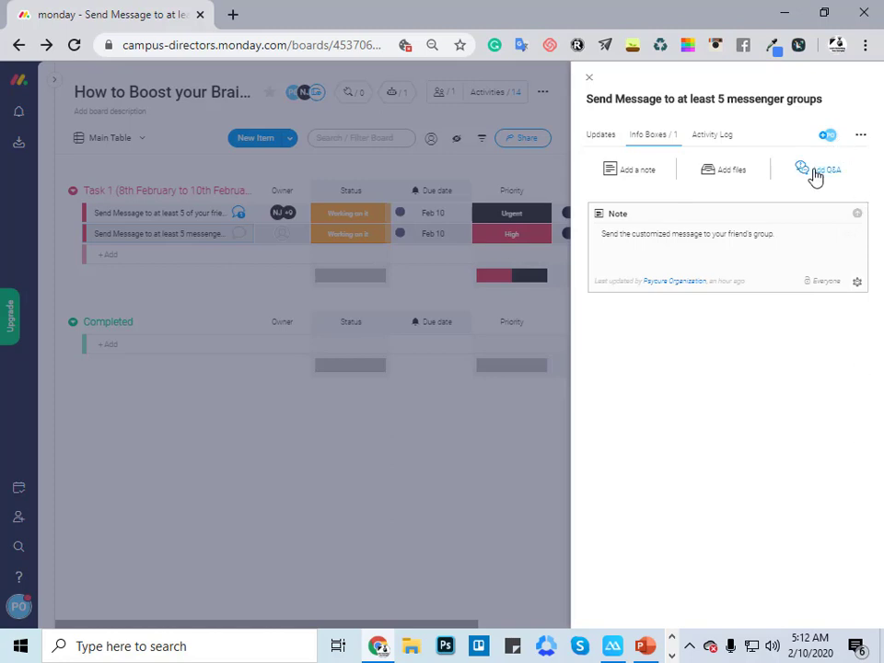
click(590, 80)
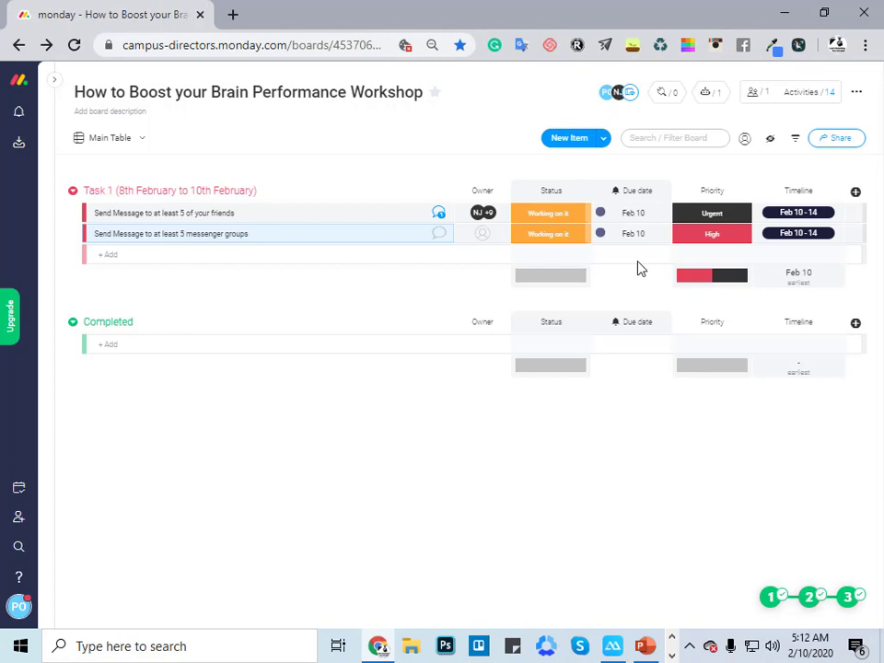
click(570, 142)
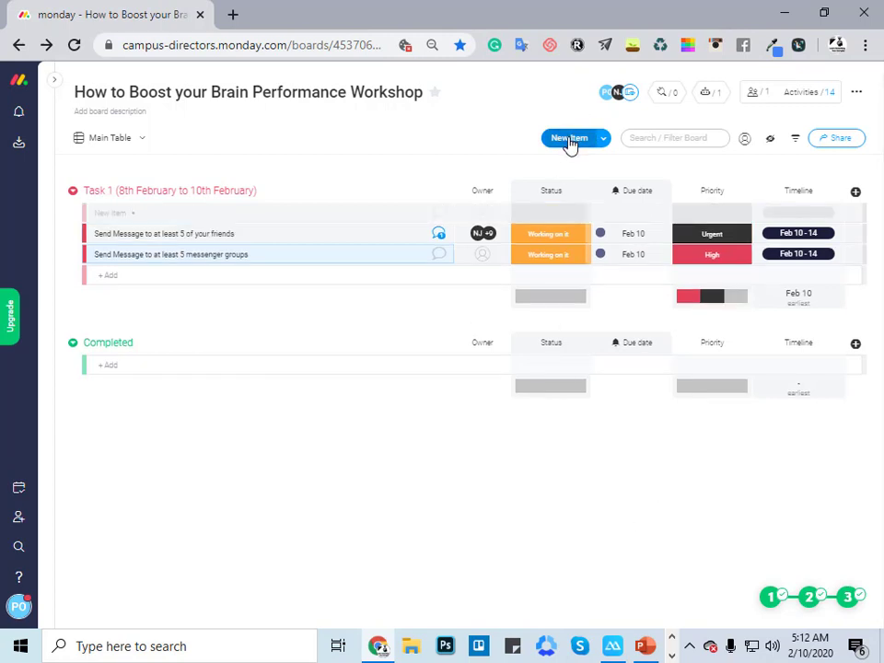
click(108, 276)
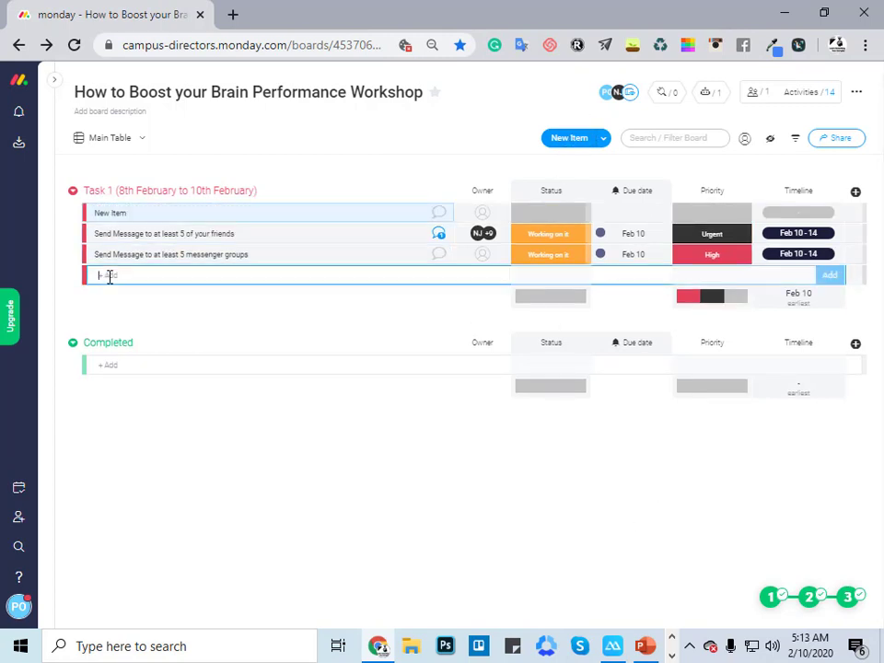
click(72, 212)
click(101, 439)
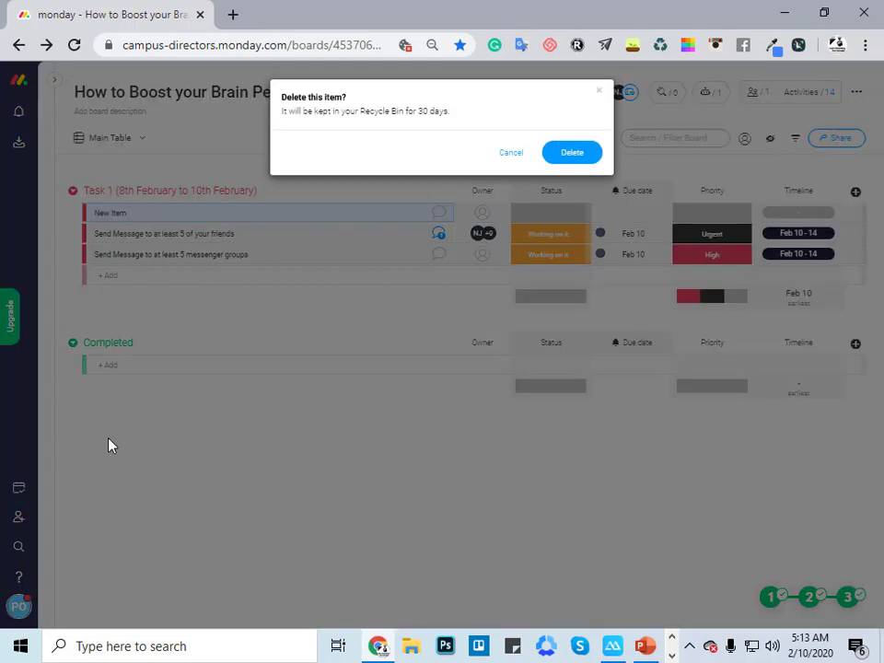
click(575, 155)
Step: Drag the friends message and messenger groups items from Task 1 into Completed
drag(195, 219, 199, 350)
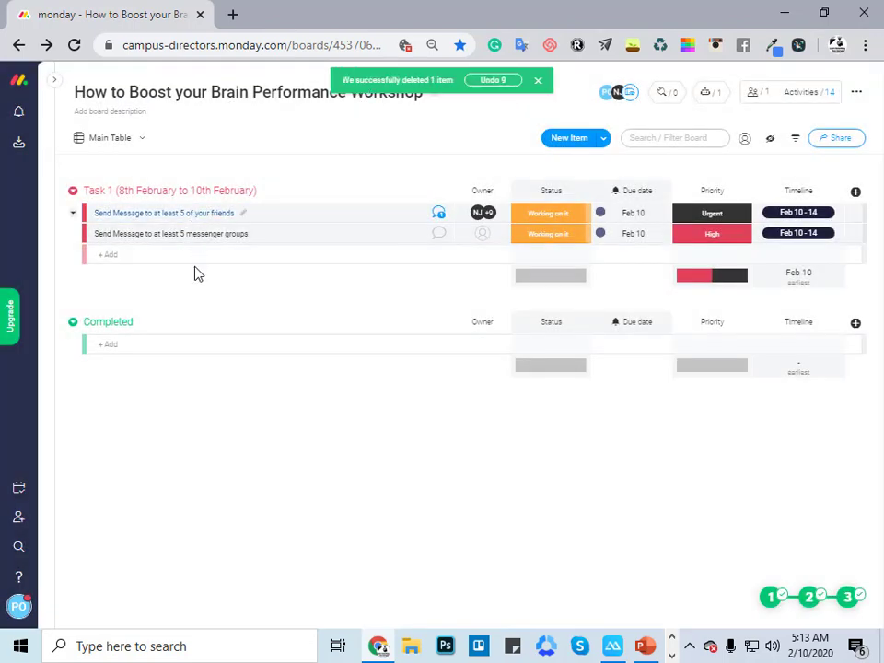
drag(231, 397, 257, 438)
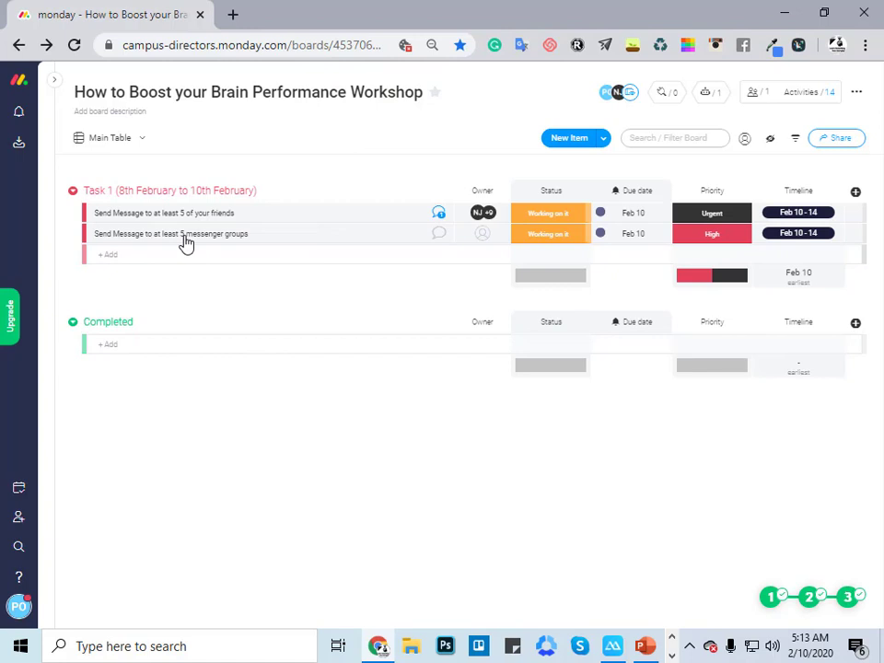
drag(176, 219, 166, 339)
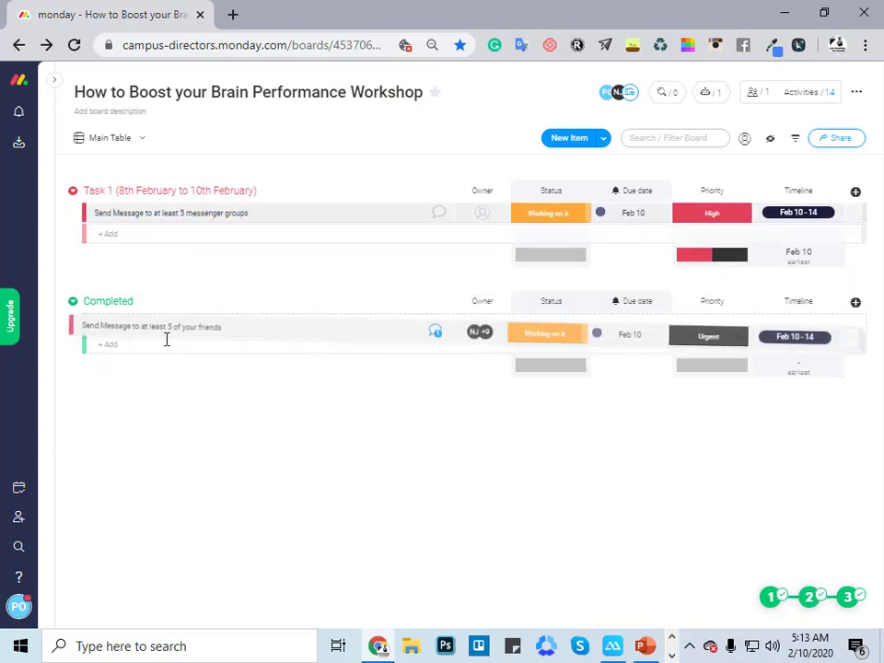
drag(154, 219, 144, 351)
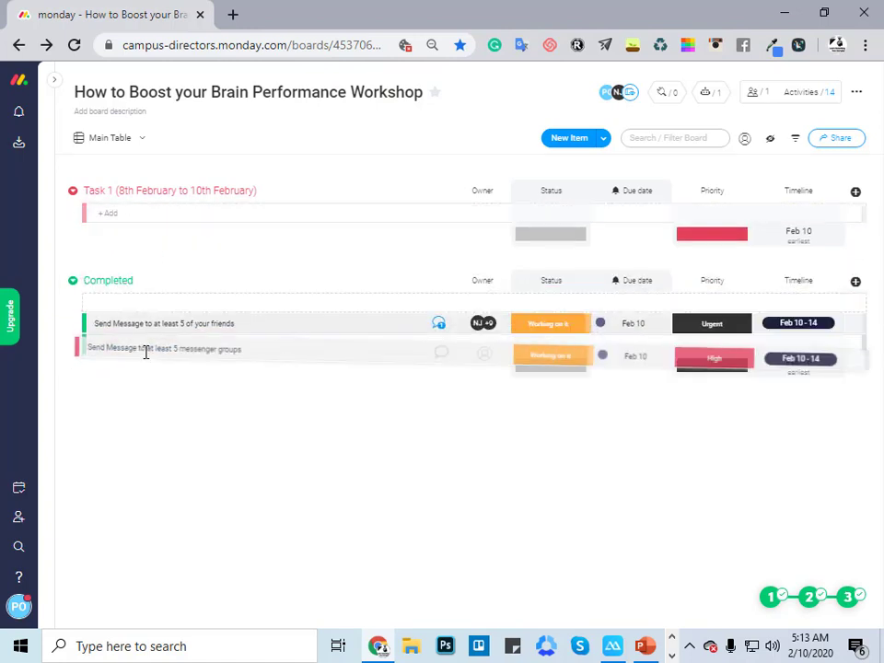
Step: Rename the group title to 'Task 2 (11th February to 13th February)'
click(72, 192)
click(73, 193)
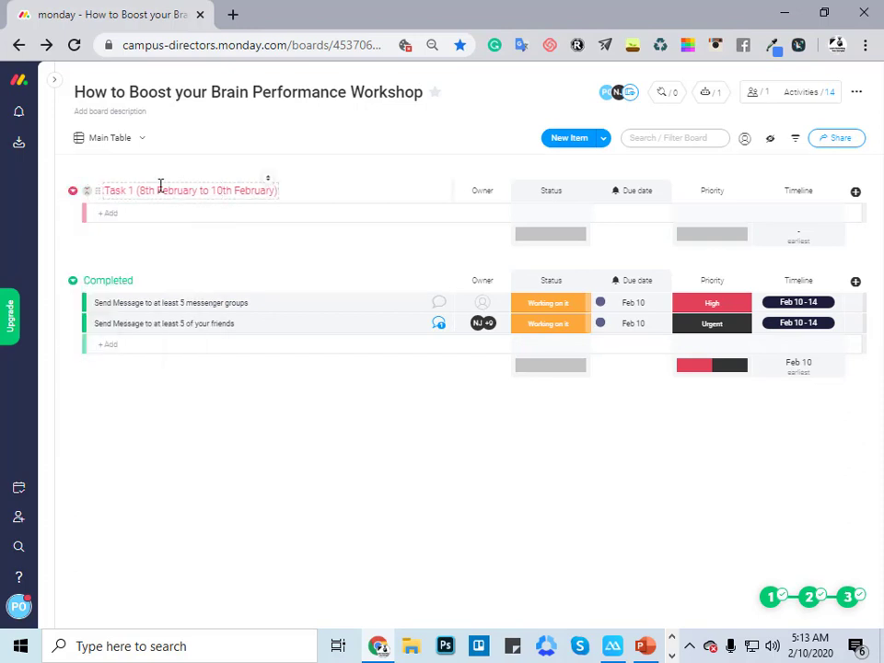
click(121, 189)
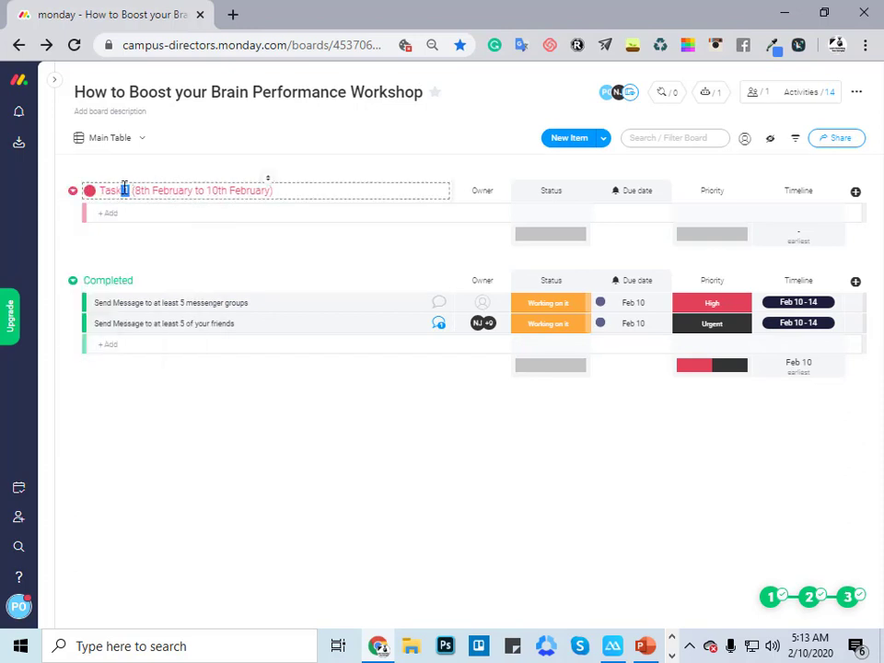
key(BackSpace)
text(2)
key(BackSpace)
text(11)
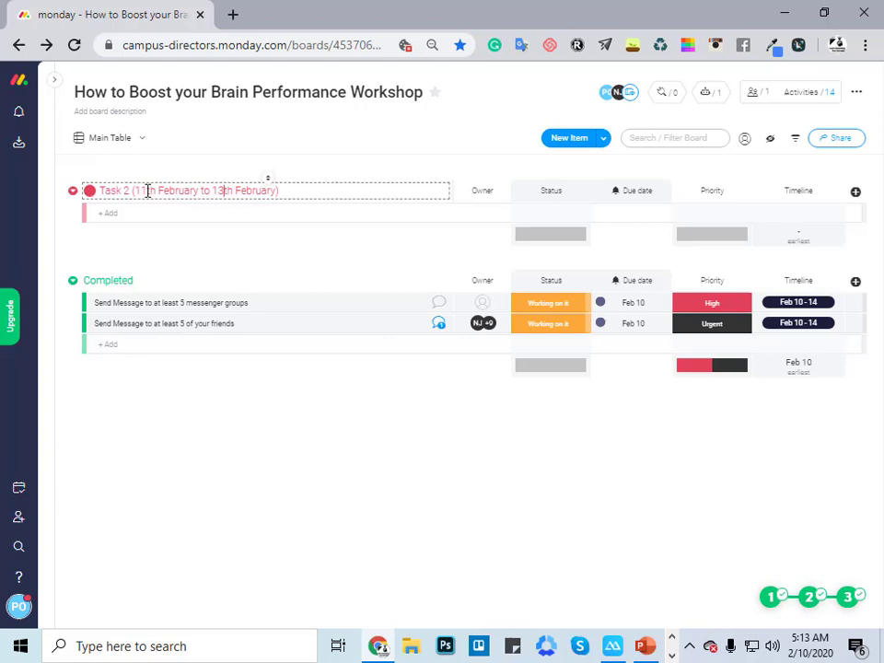
Step: Add a new item 'Post in different groups' to the group
click(147, 214)
text(Post in diffe)
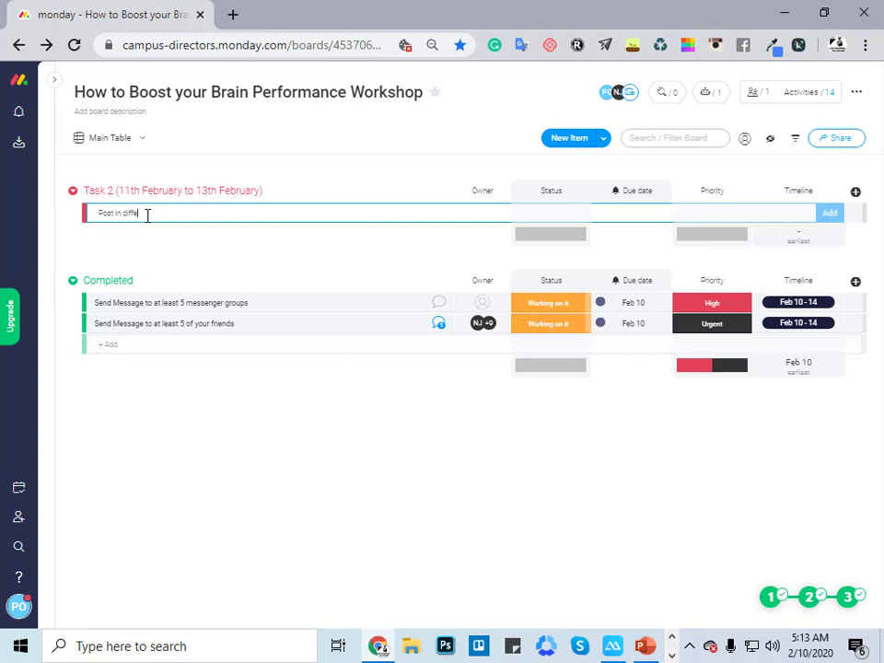
text(rent groups)
key(Return)
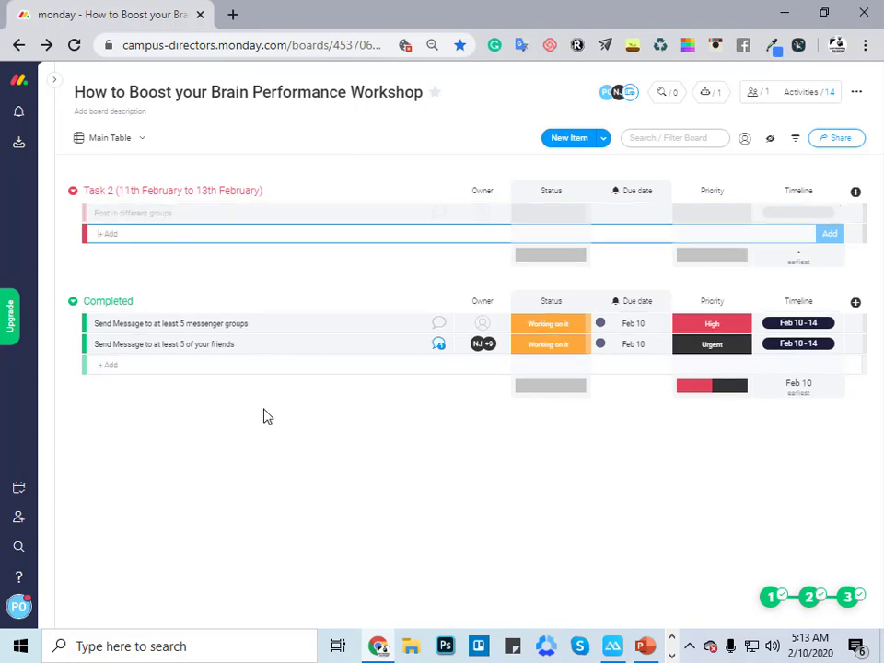
Step: Add a note to the Post in different groups item reading 'Post the event link to at least 4 groups.'
click(439, 214)
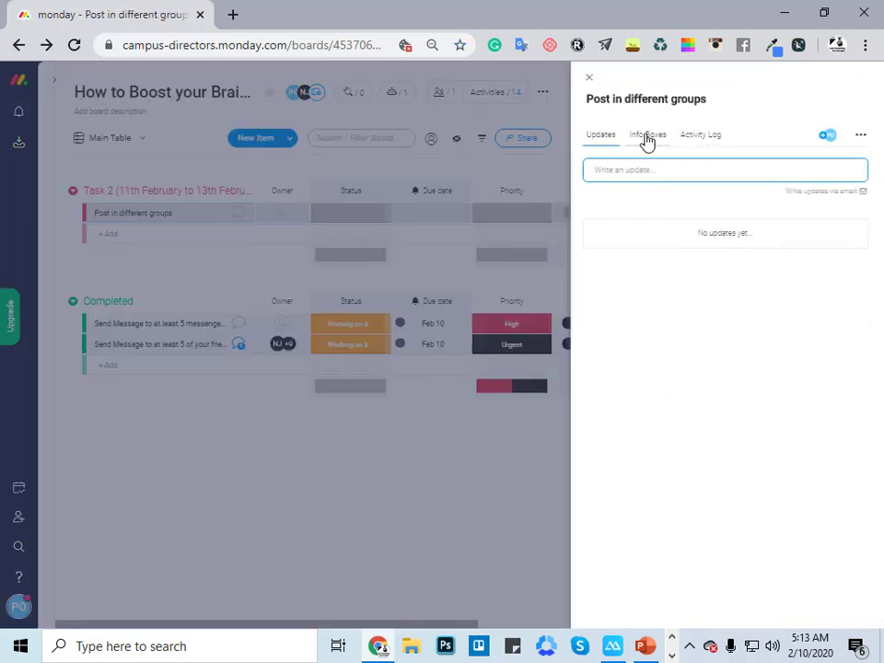
click(648, 139)
click(633, 169)
text(Post the event link to at least 4 groups.)
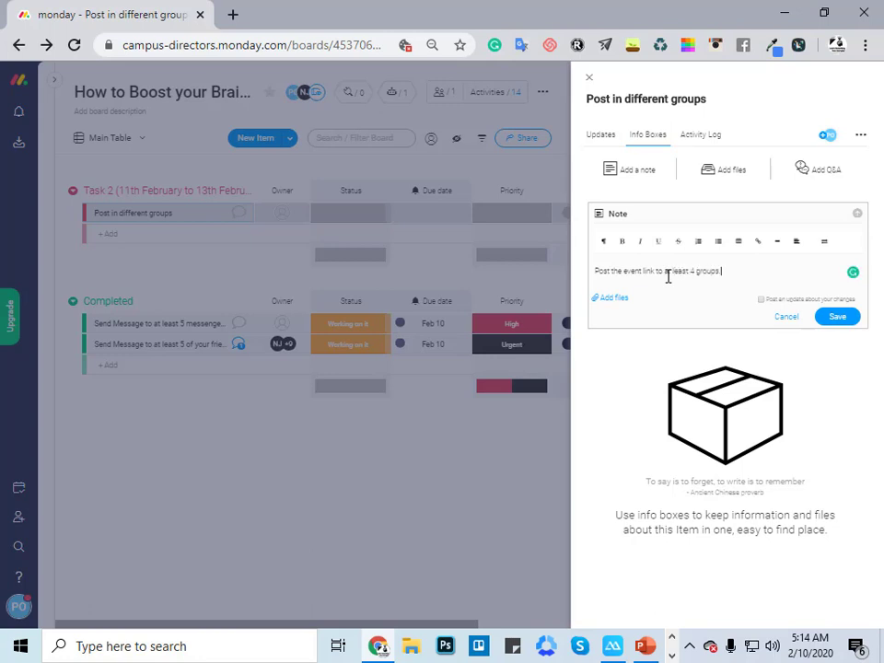
key(Return)
Step: Format the note sentence as bold and underlined
click(622, 241)
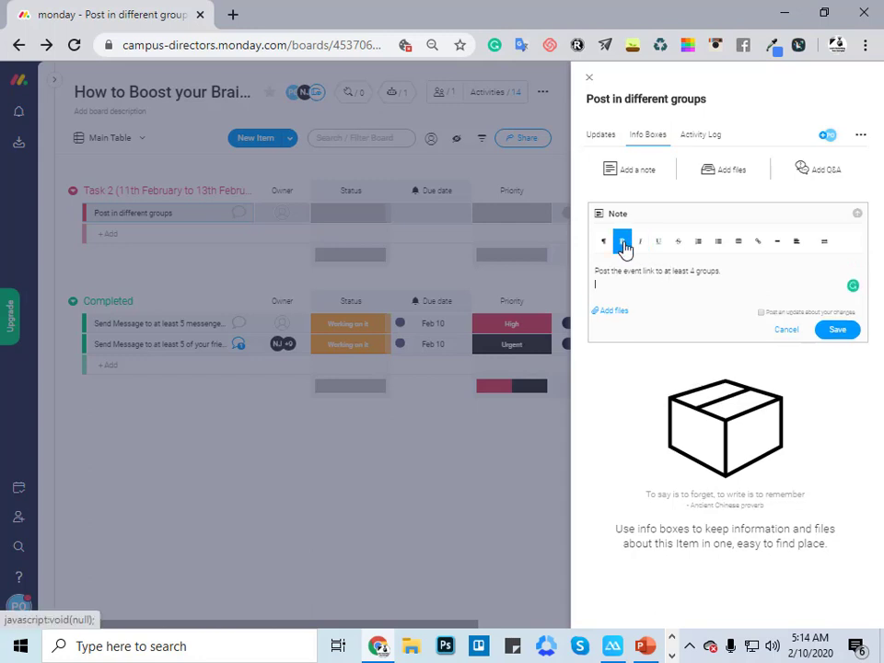
drag(598, 284, 623, 247)
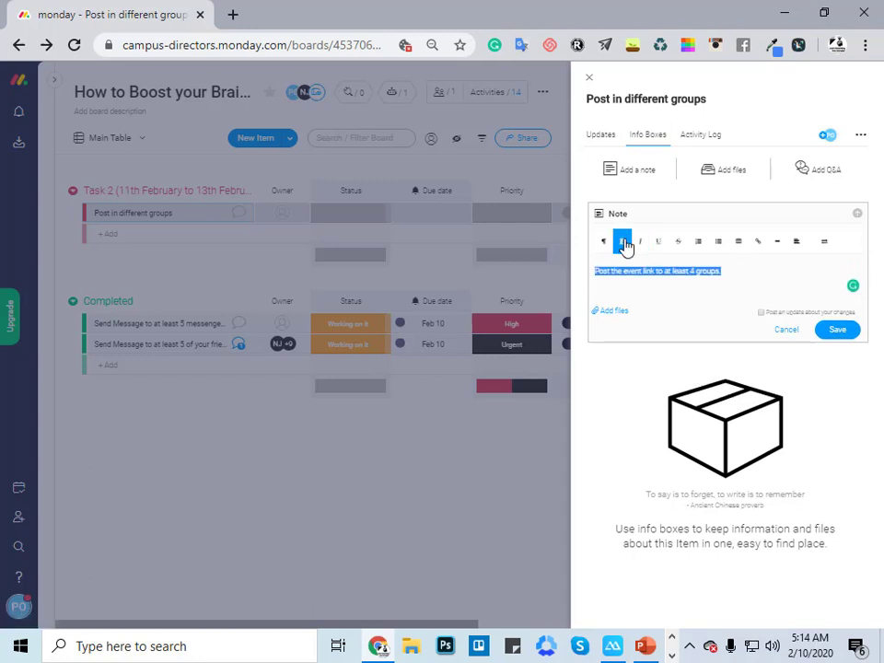
click(622, 241)
click(711, 280)
drag(726, 271, 605, 272)
click(662, 243)
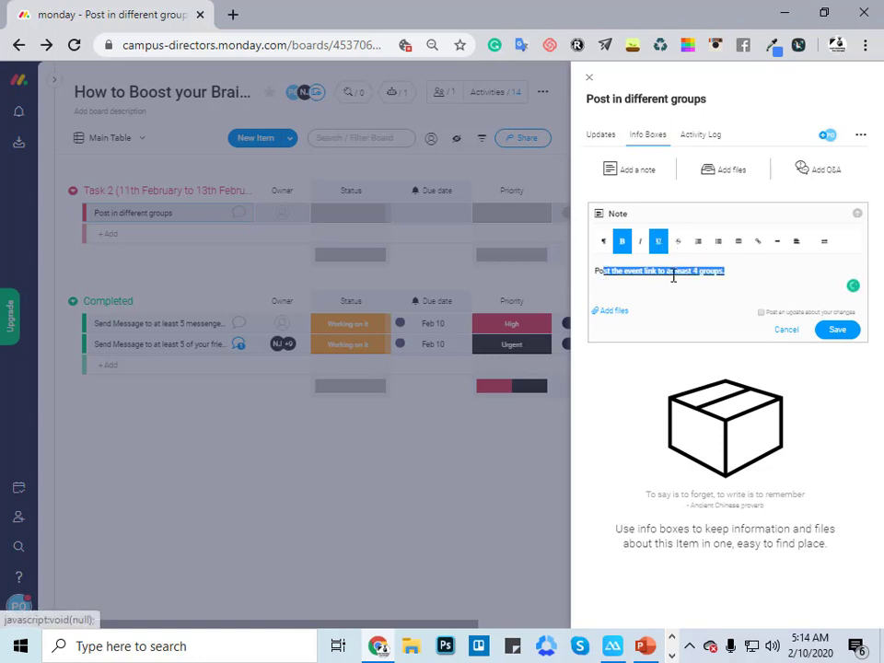
click(690, 311)
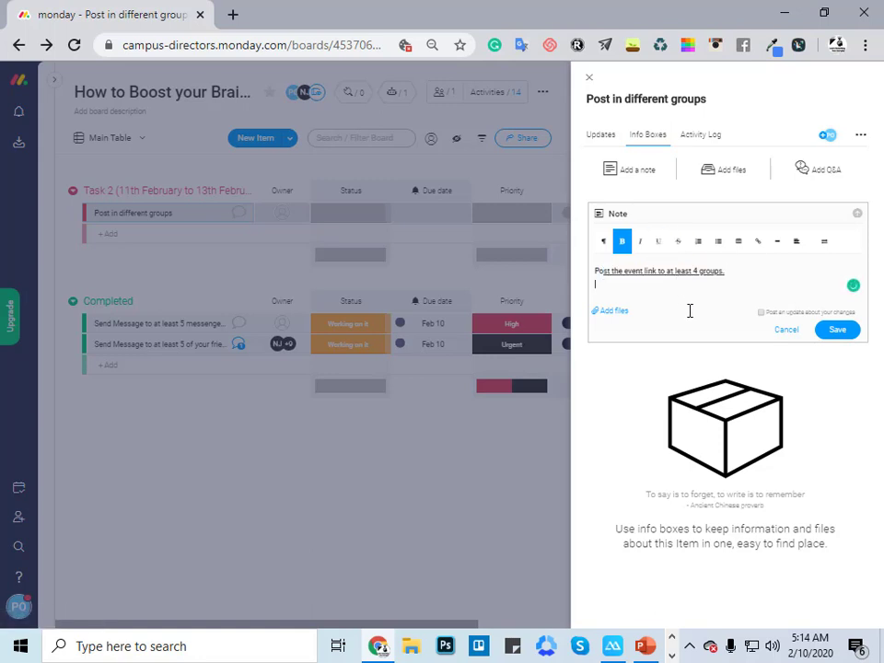
click(794, 244)
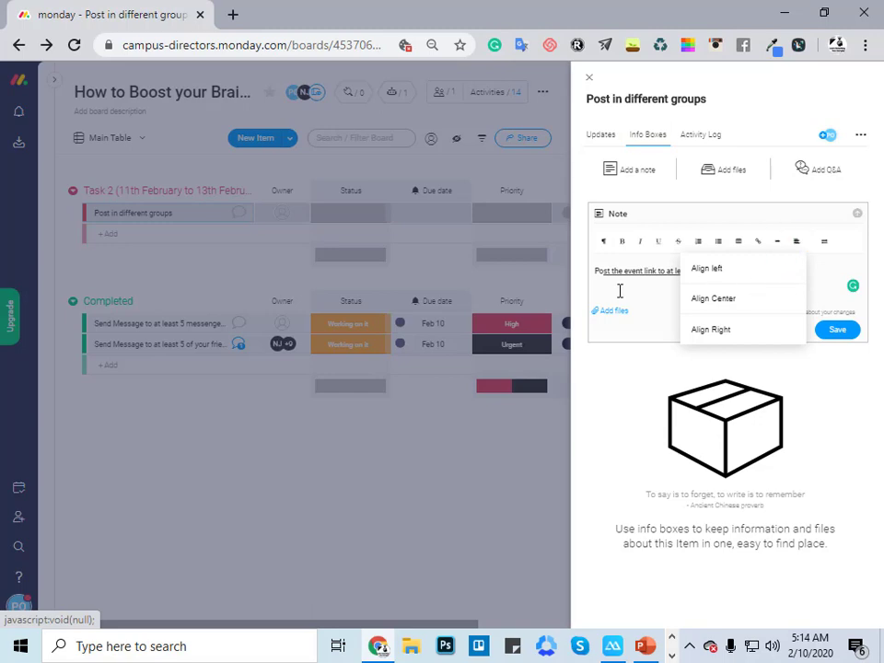
click(620, 291)
click(756, 247)
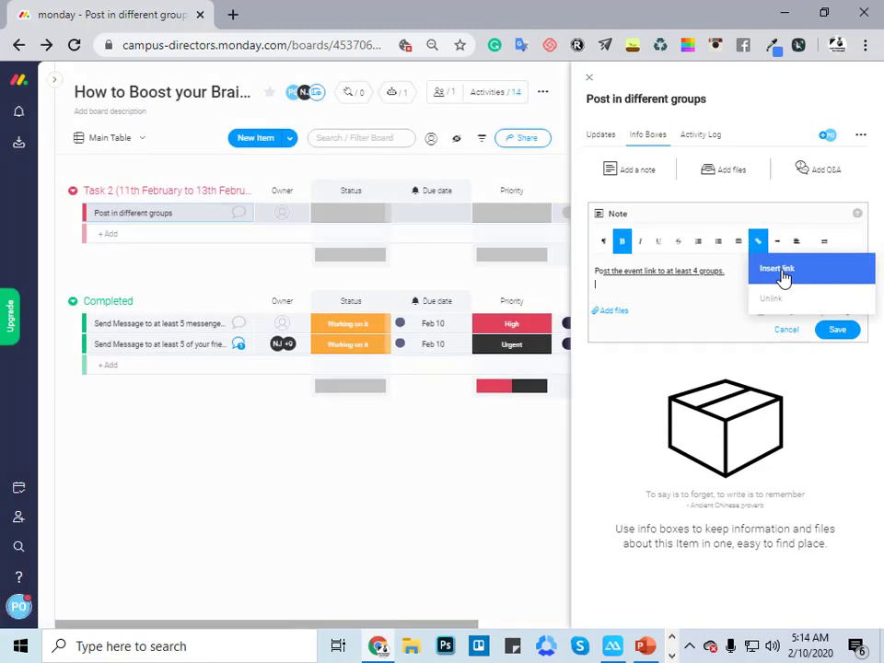
click(778, 270)
key(Tab)
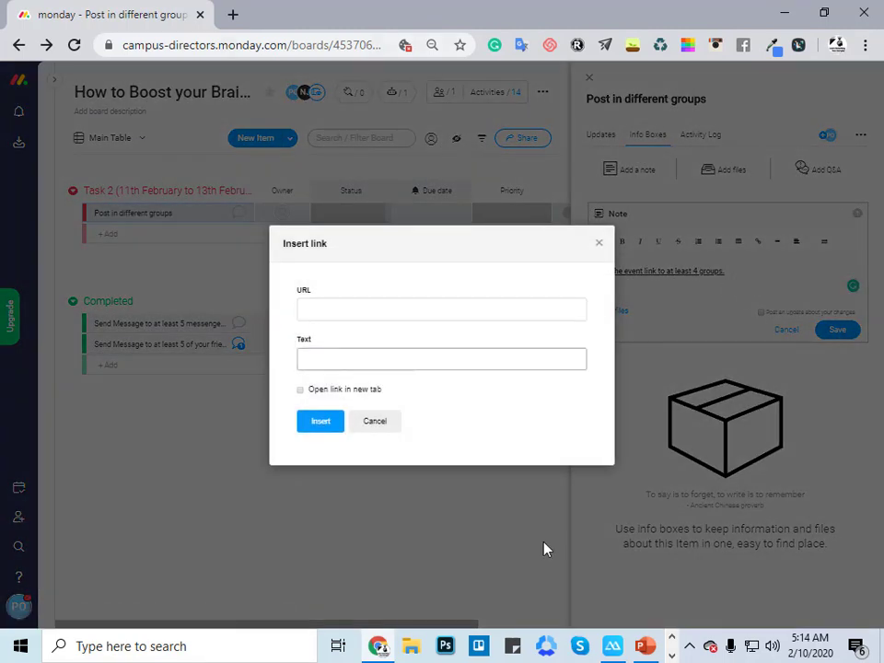
click(368, 310)
text(www.facebook.com)
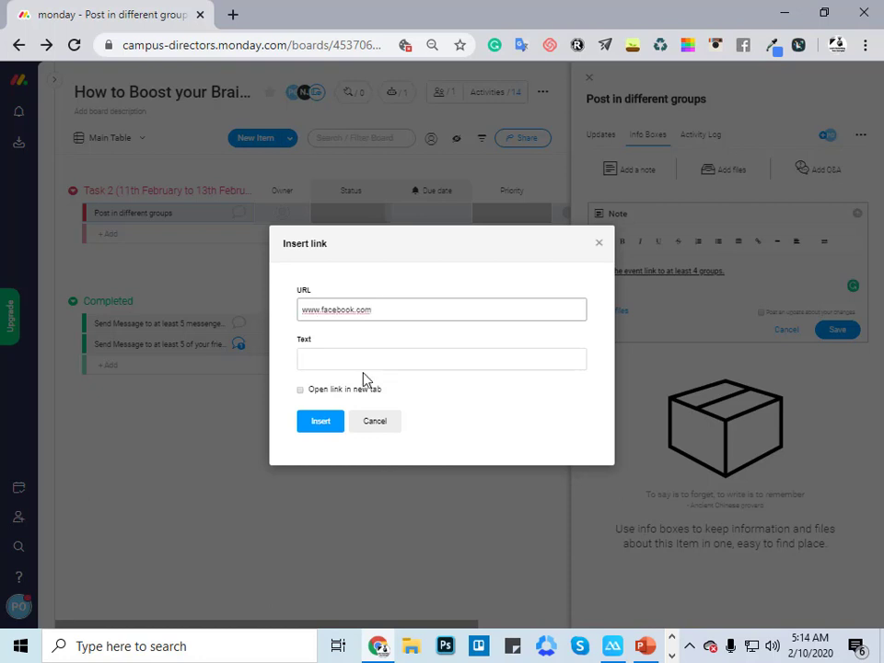
click(366, 364)
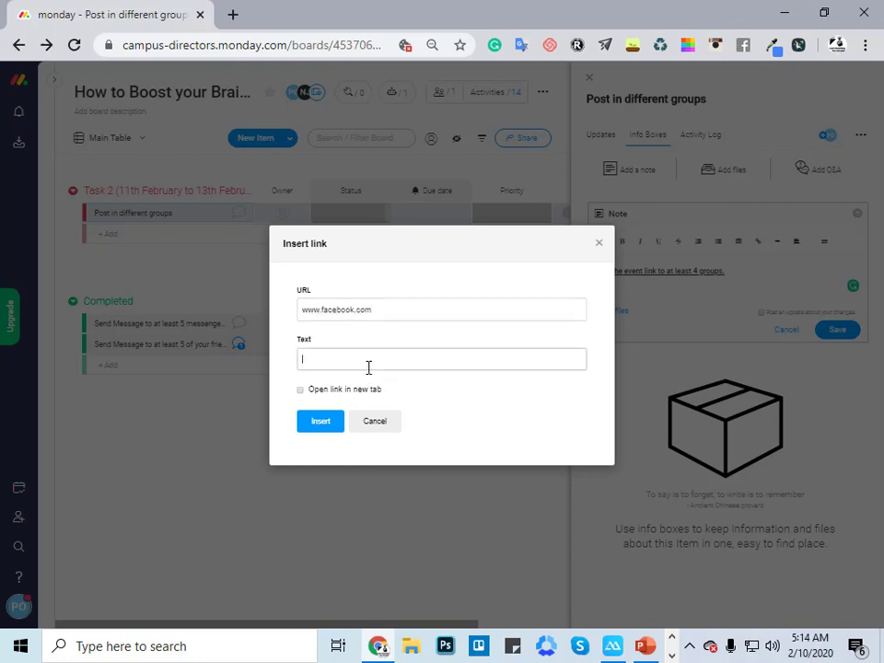
text(Go here)
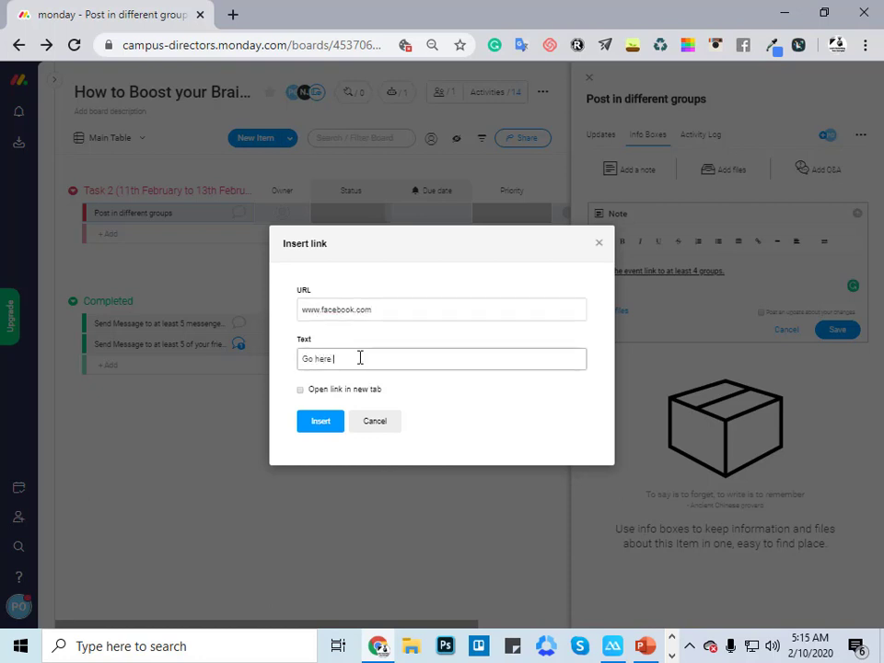
text( de)
text(tails)
click(302, 391)
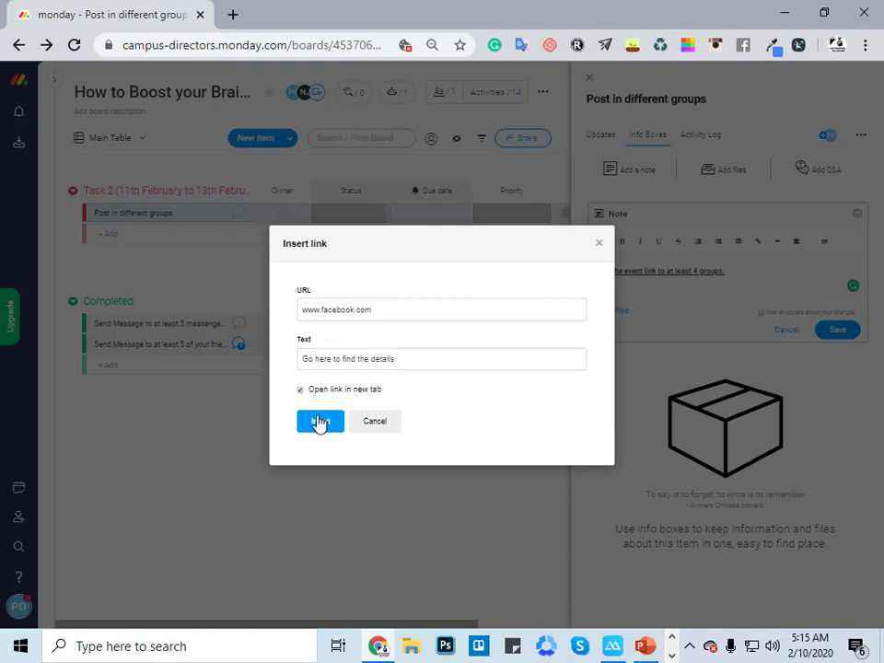
click(318, 421)
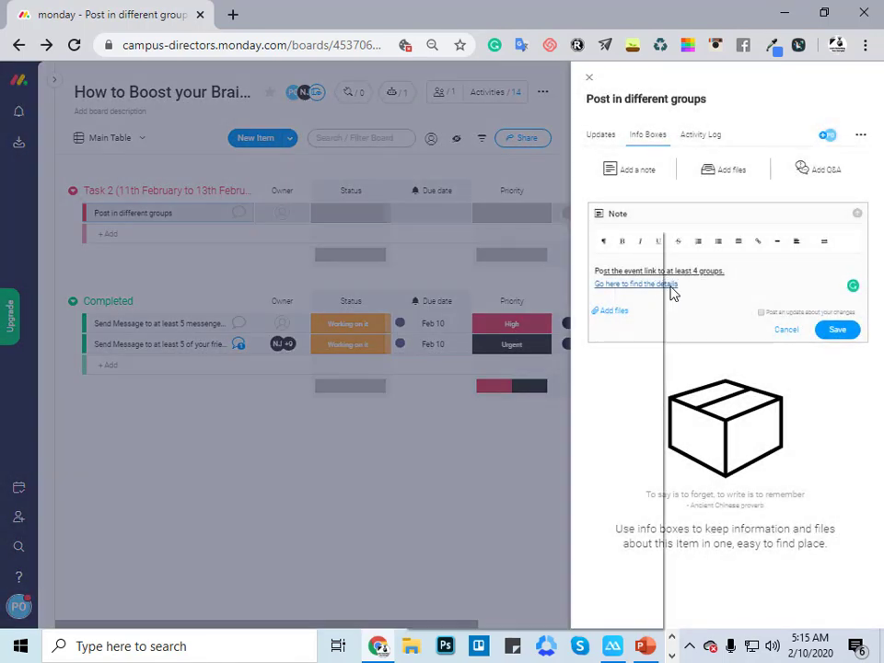
right_click(673, 286)
click(584, 244)
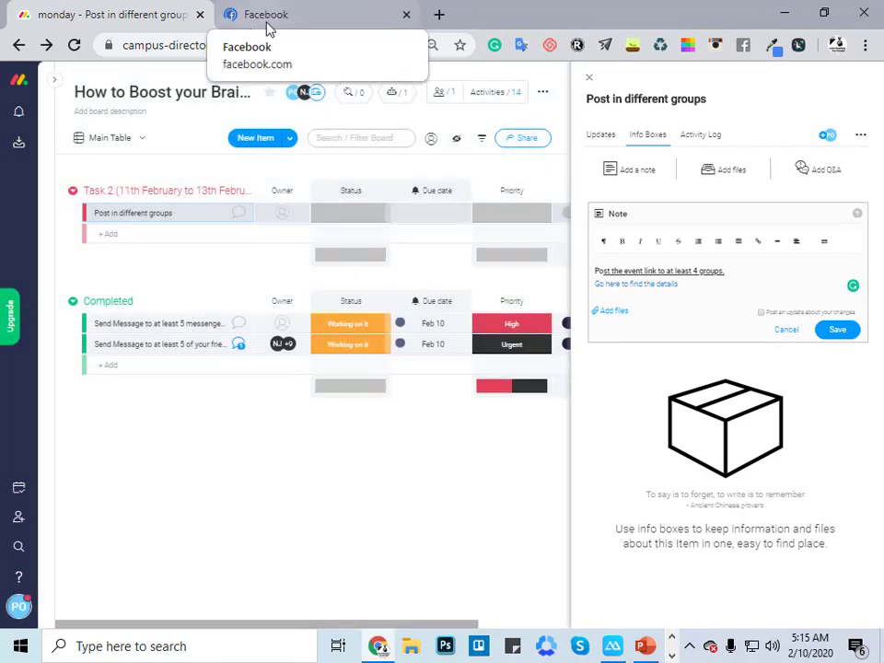
Step: Save a Q&A 'What will I need to do?' answered 'Just follow the instructions in the note section.'
click(408, 16)
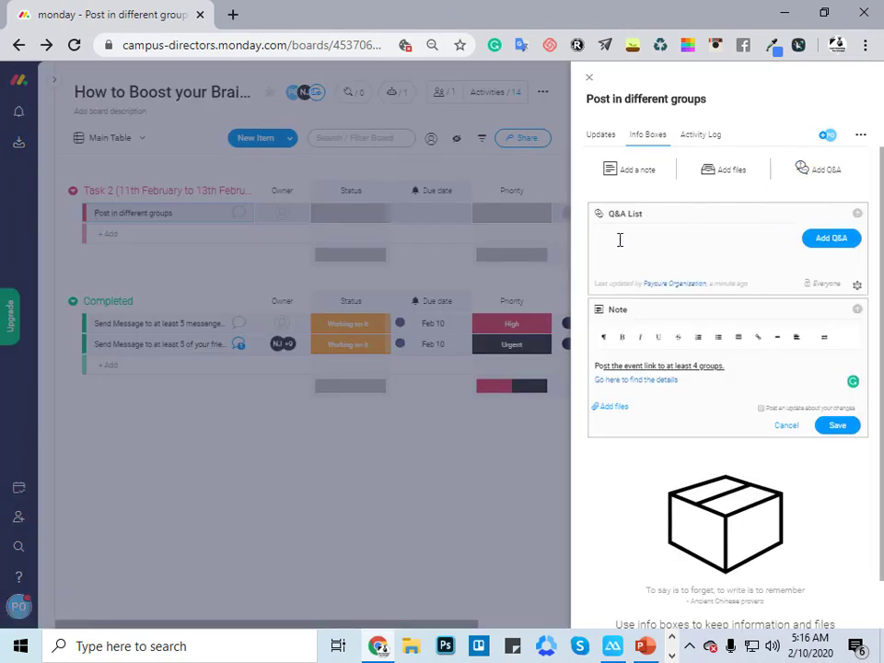
click(815, 240)
text(What will I nee)
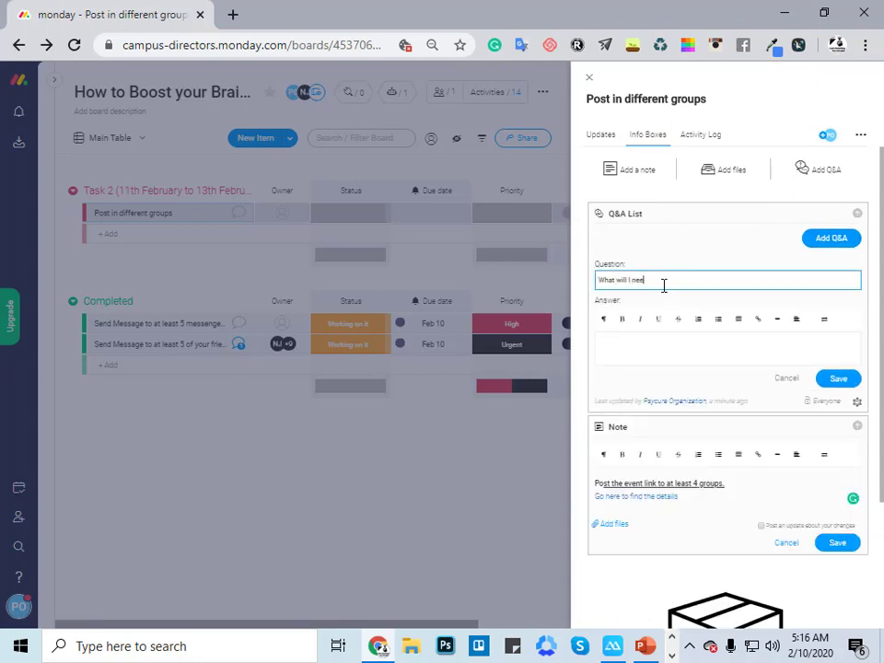
text(d to do?)
click(667, 359)
text(Just follow the in)
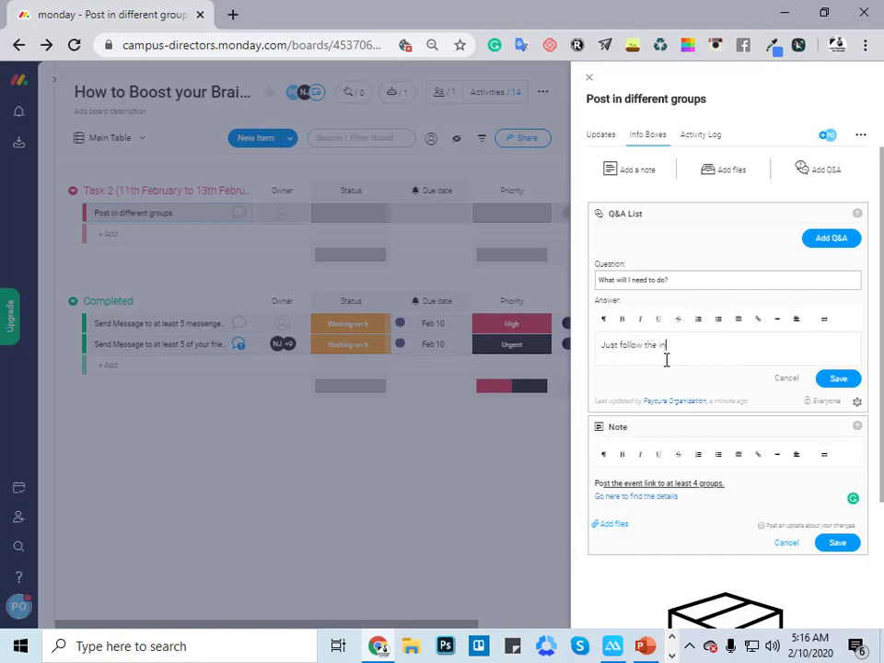
text(structions in the note s)
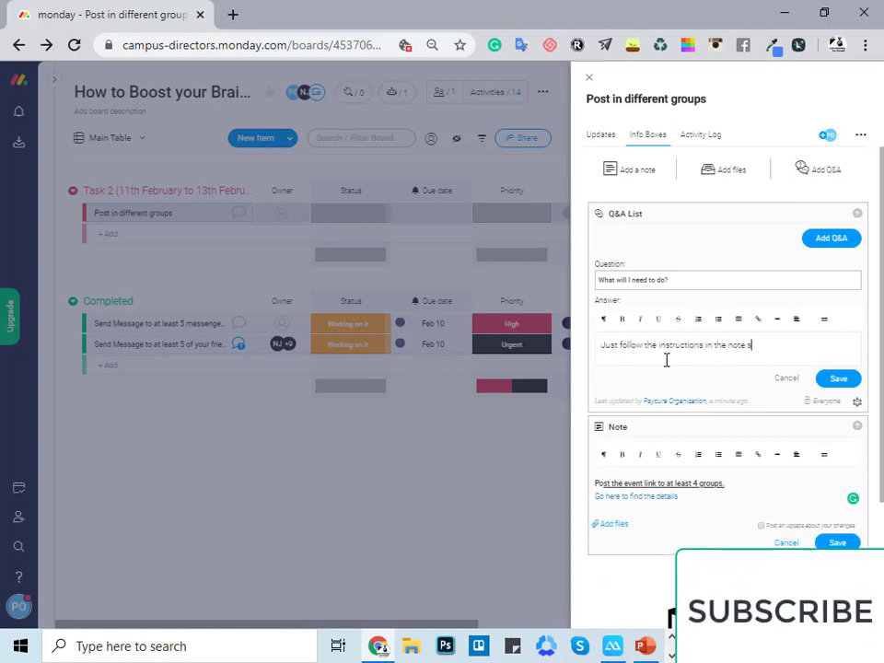
text(ection.)
click(838, 379)
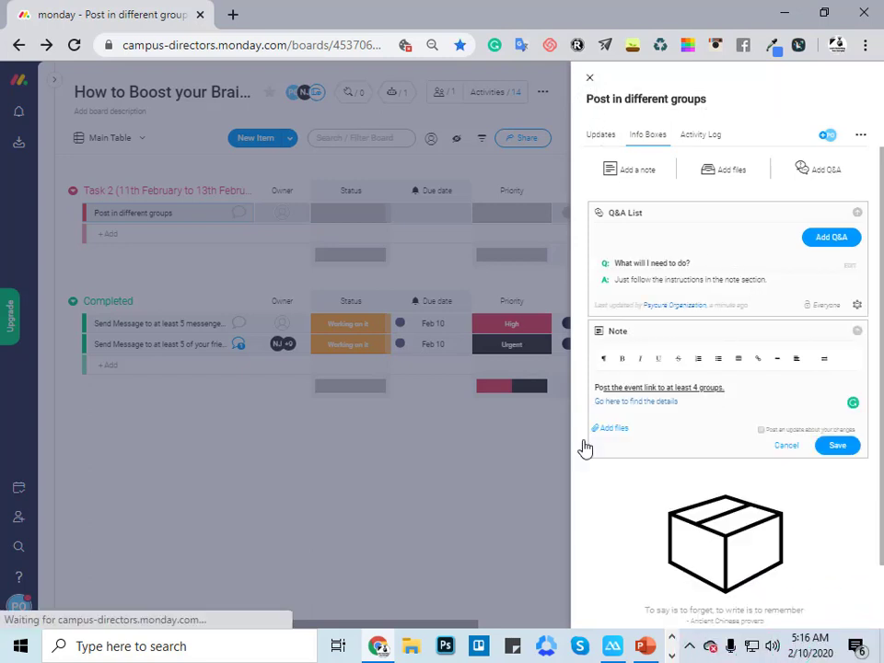
click(495, 547)
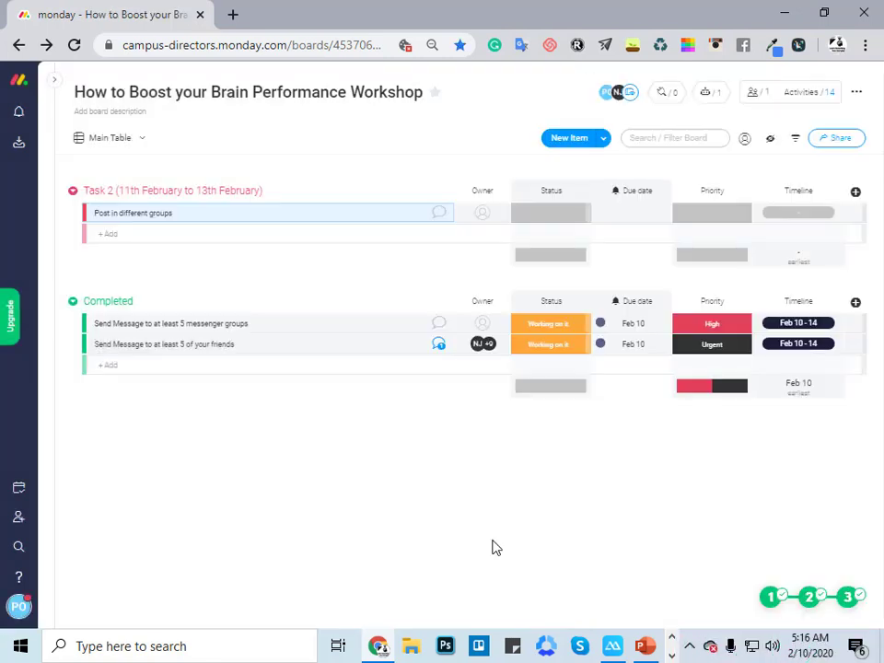
Step: Copy the board's shareable link, then stop and restart public sharing of the board
click(836, 142)
click(553, 376)
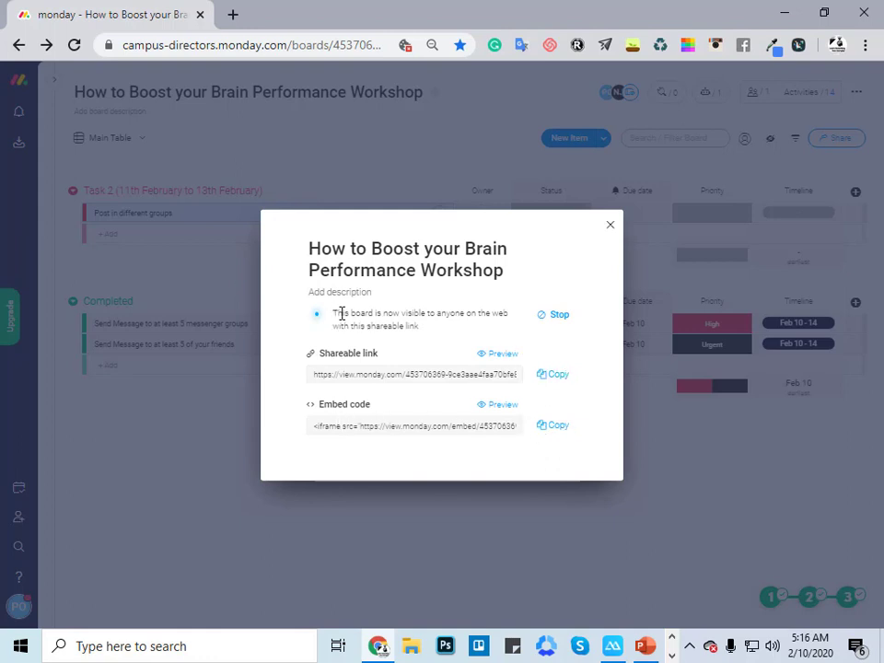
drag(341, 314, 407, 323)
click(467, 339)
click(553, 315)
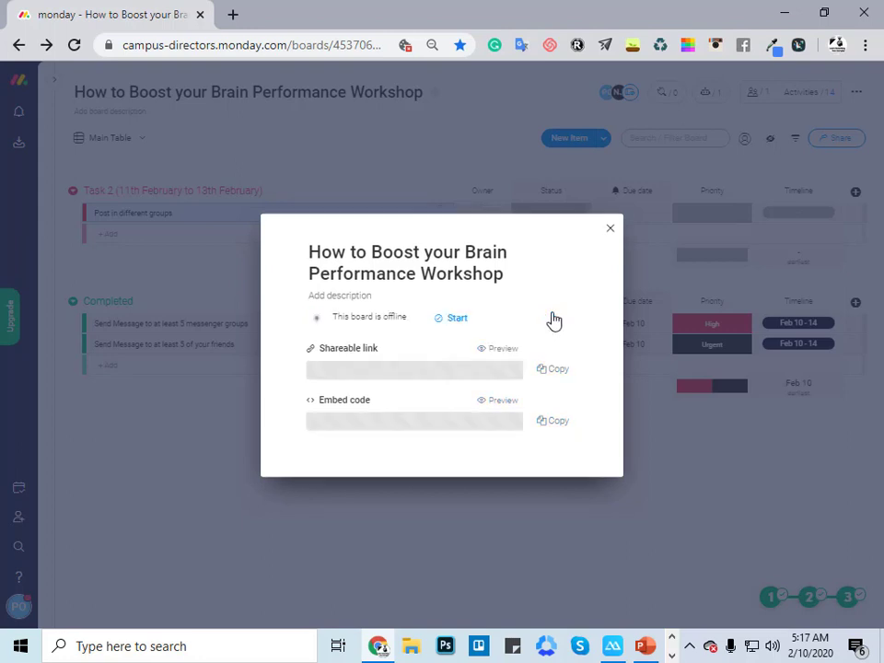
click(456, 319)
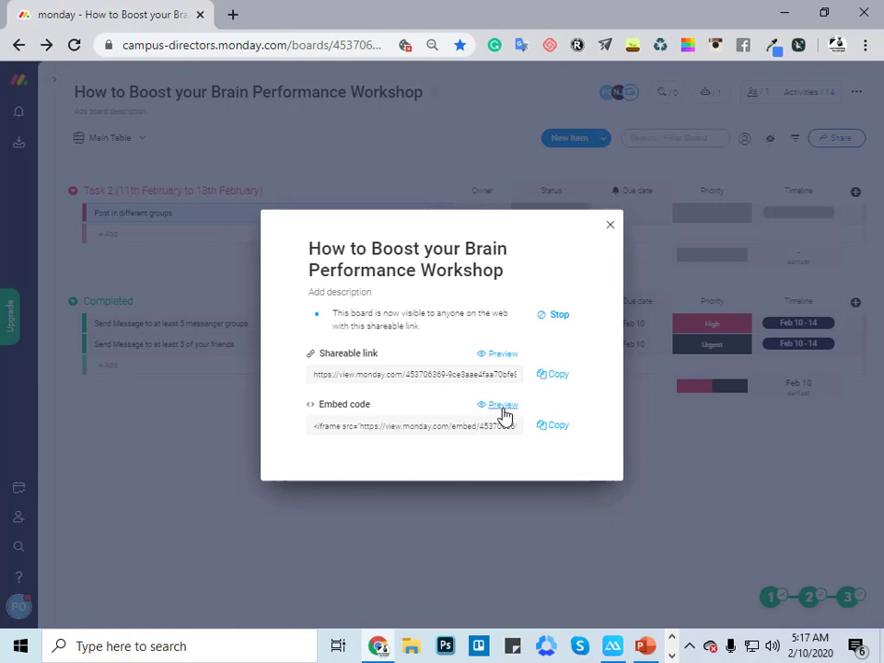
click(608, 226)
Step: Check the board's recent viewers, browse its activity log and updates, then close the side panel
click(618, 102)
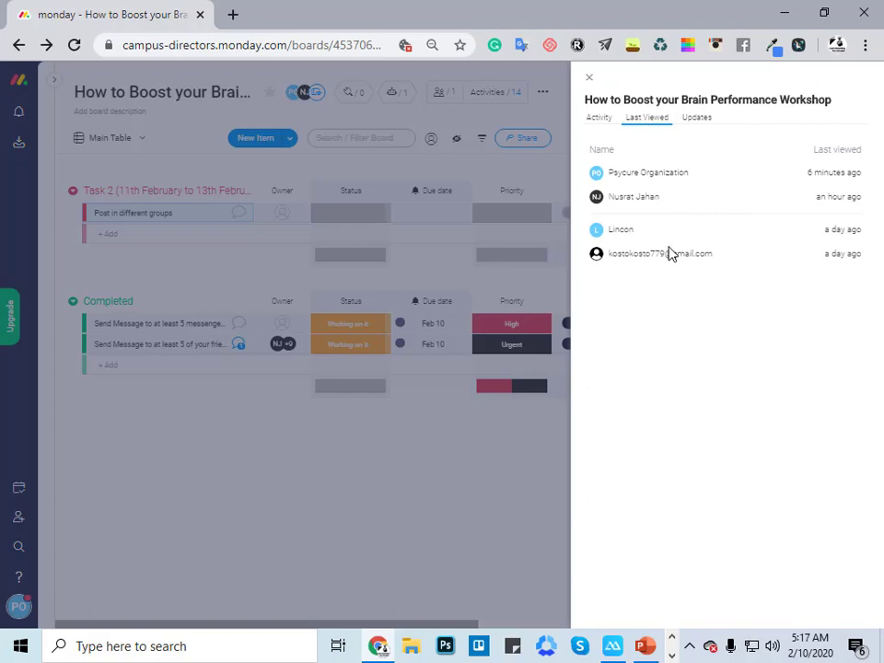
click(599, 119)
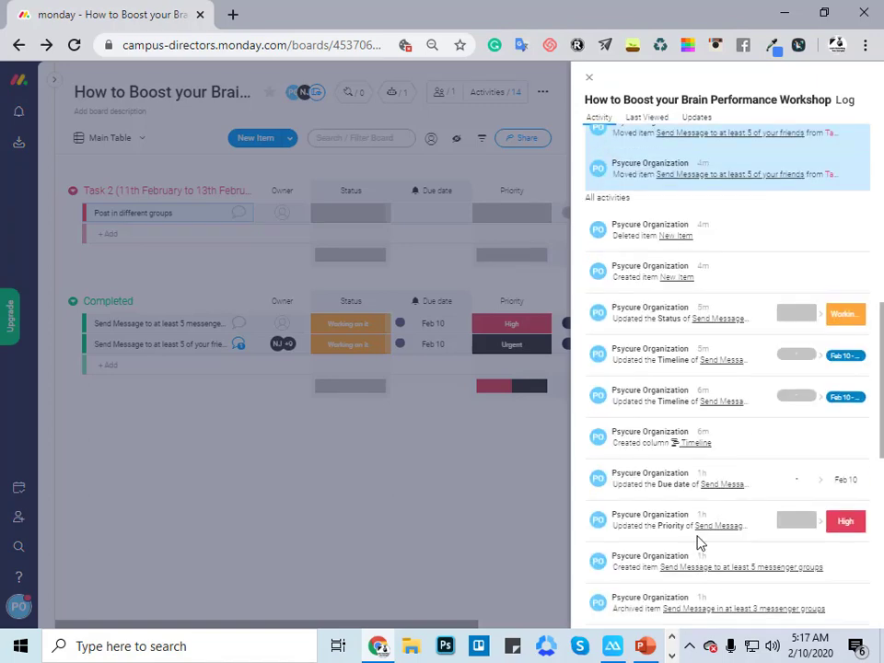
scroll(667, 361, up, 4)
scroll(657, 237, up, 2)
scroll(689, 458, down, 1)
scroll(689, 458, down, 5)
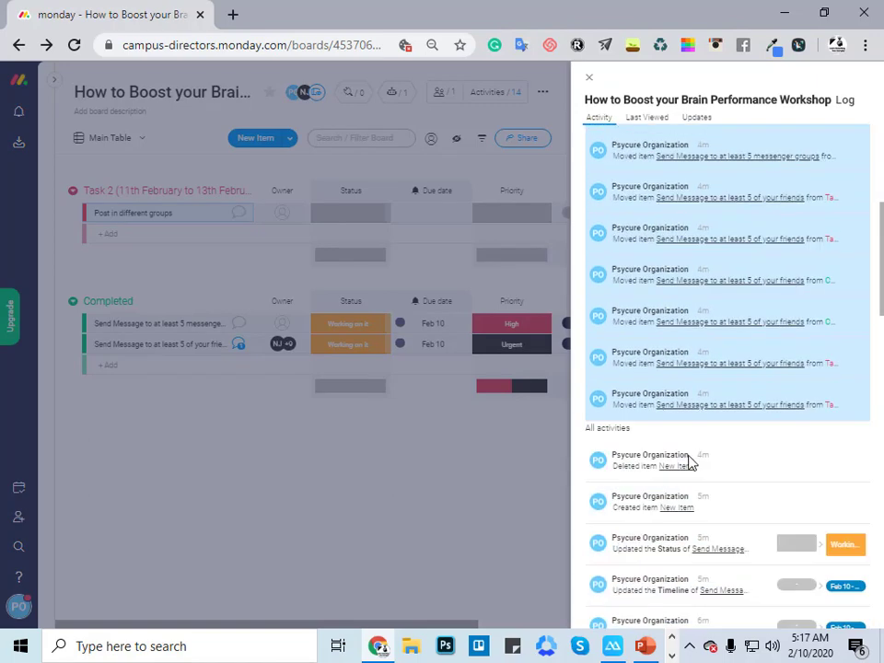
scroll(604, 462, down, 5)
scroll(724, 471, down, 5)
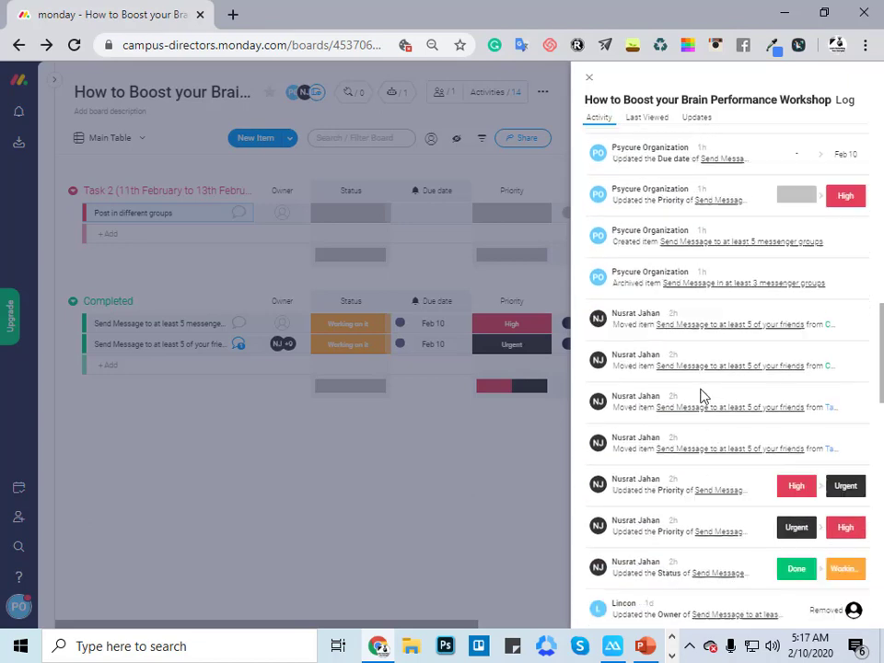
scroll(701, 395, down, 1)
scroll(721, 564, up, 5)
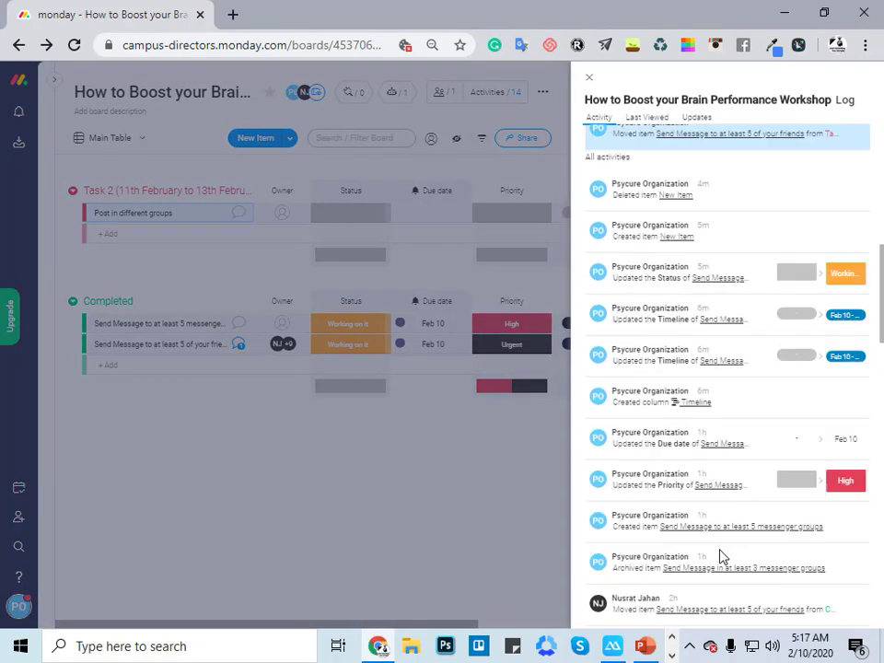
scroll(691, 443, up, 10)
click(697, 118)
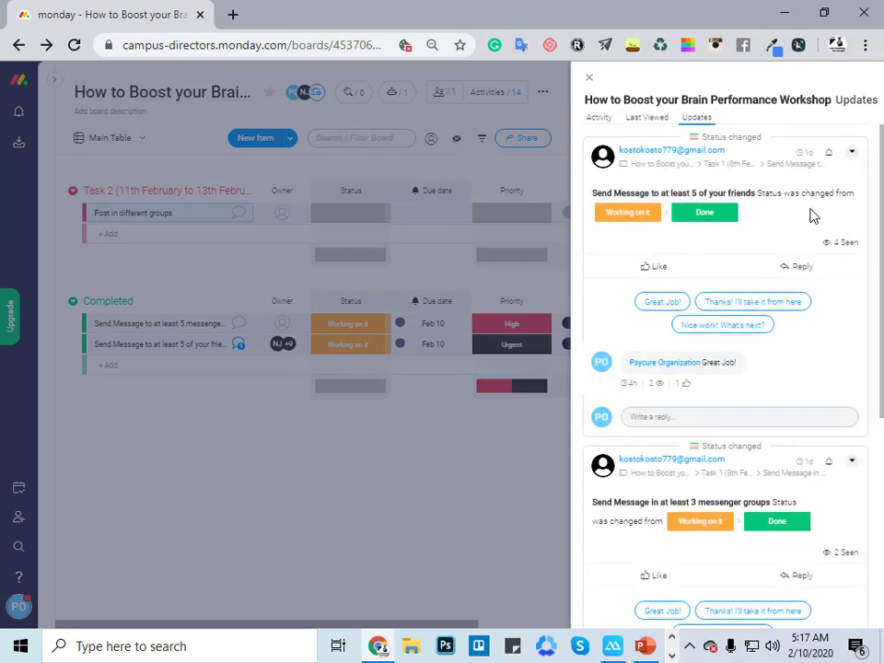
click(590, 81)
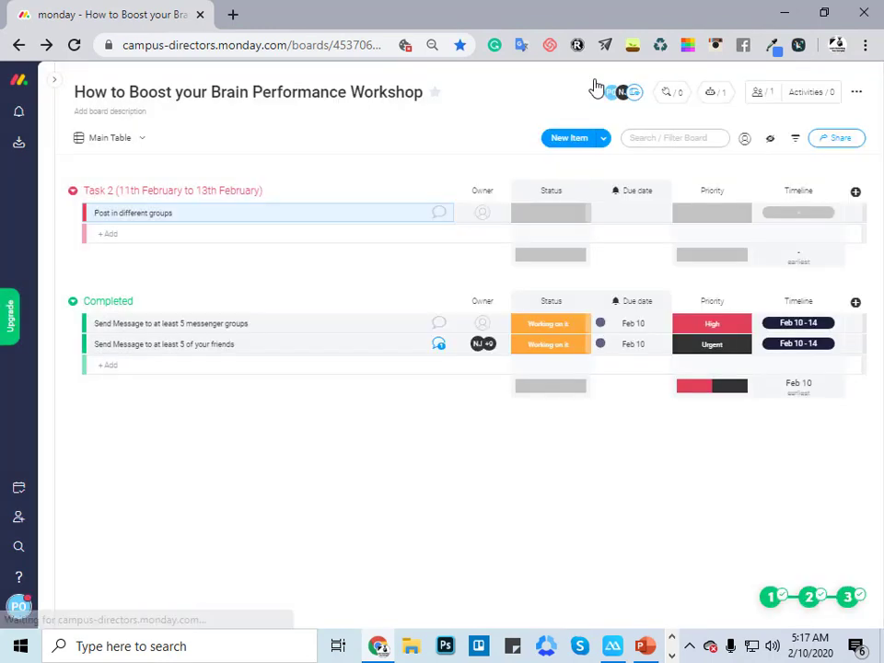
Step: Add a Kanban view to the board and preview the Post in different groups card
click(80, 143)
mouse_move(159, 244)
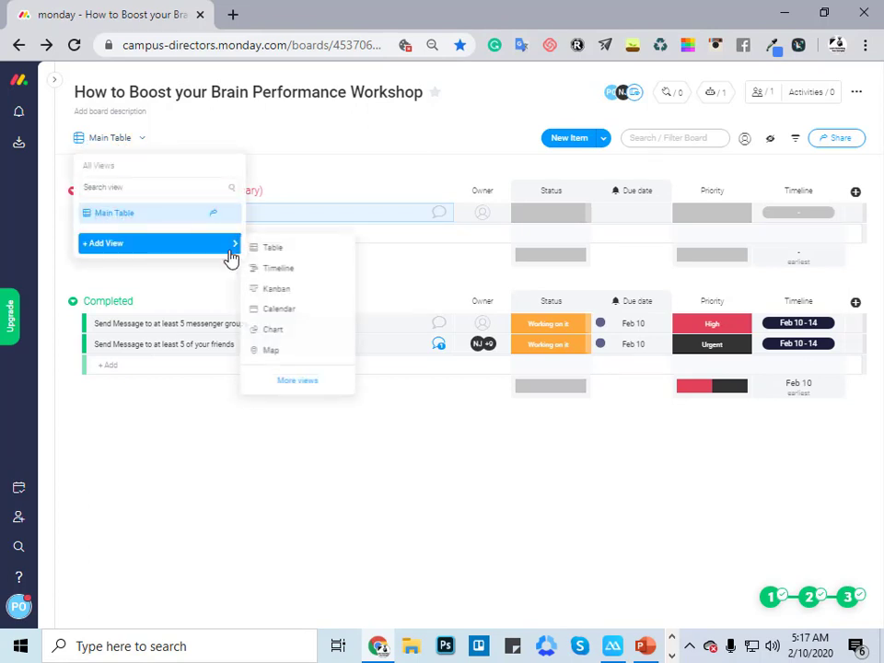
click(305, 292)
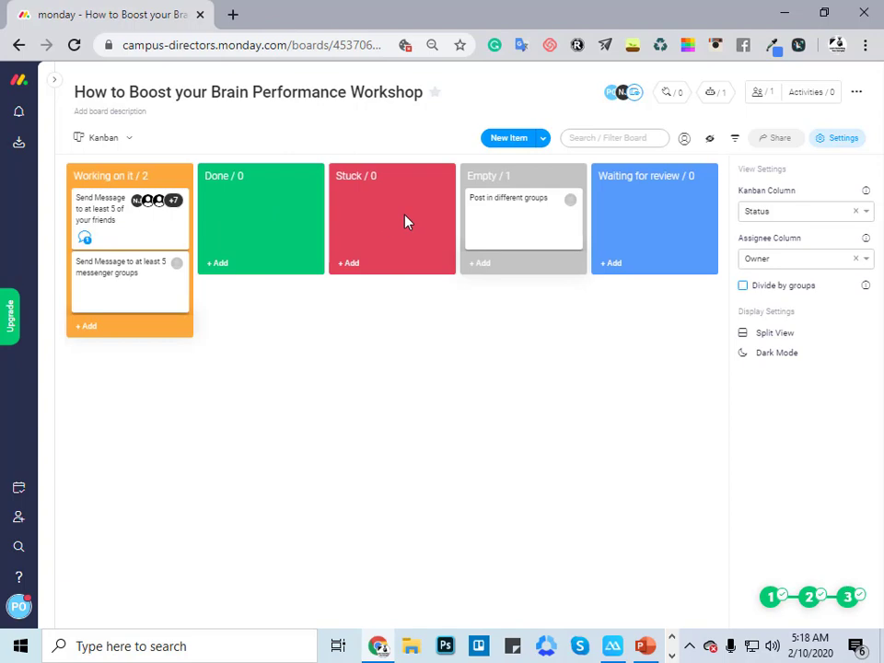
click(542, 234)
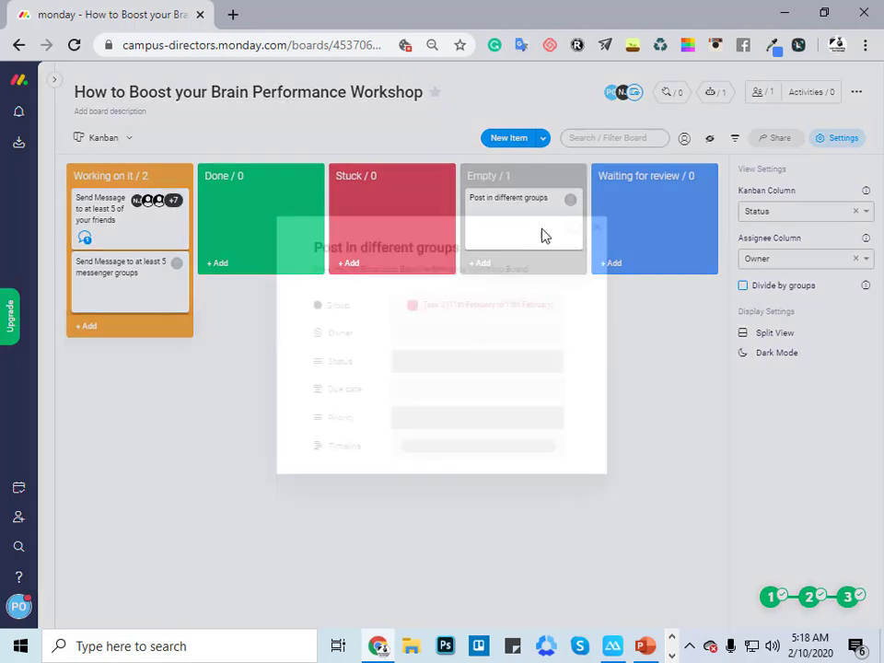
click(598, 227)
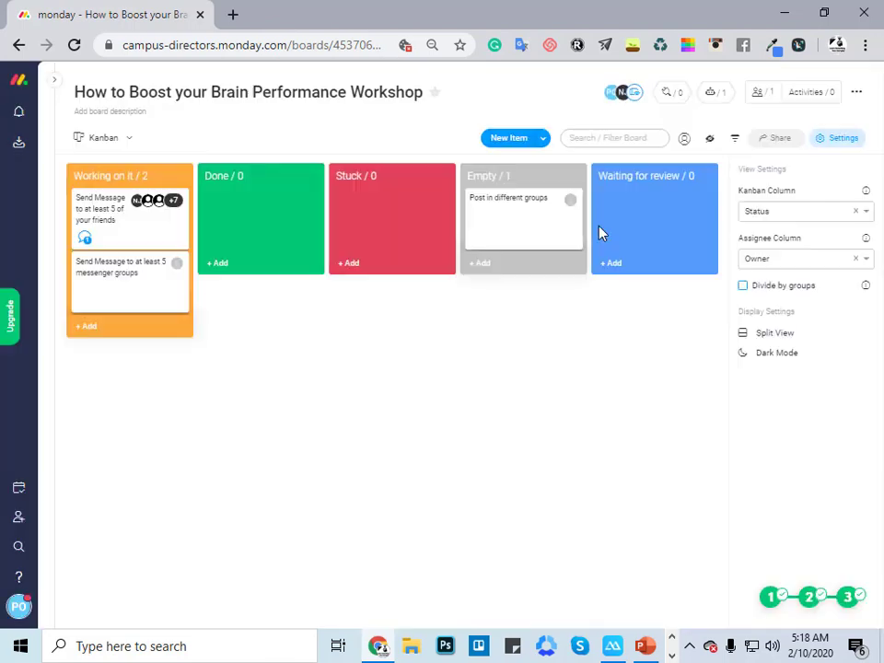
click(103, 138)
click(85, 138)
mouse_move(157, 264)
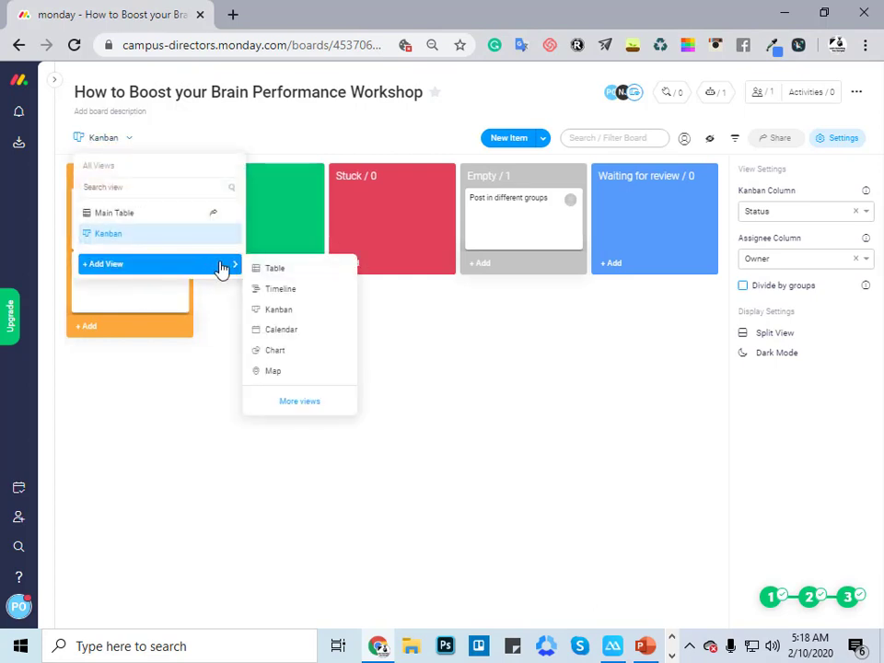
Step: Add a Timeline view to the board and look over its contents
click(281, 293)
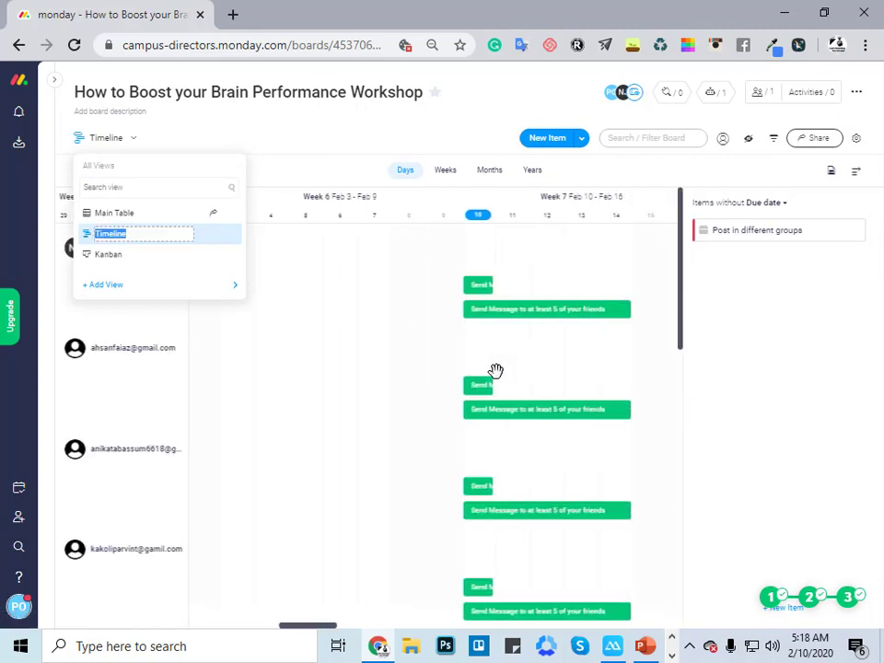
click(746, 415)
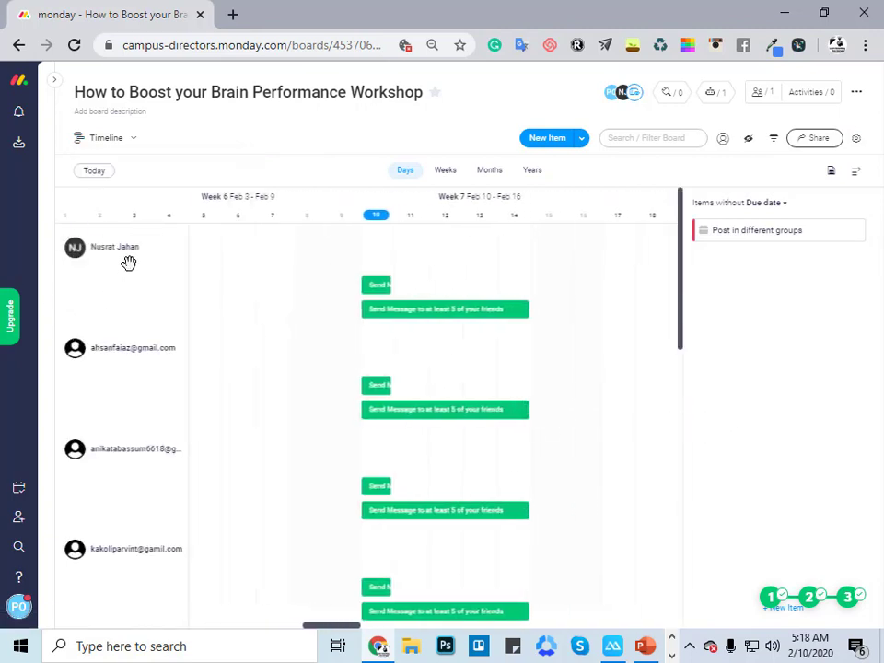
scroll(103, 449, down, 2)
scroll(111, 468, down, 3)
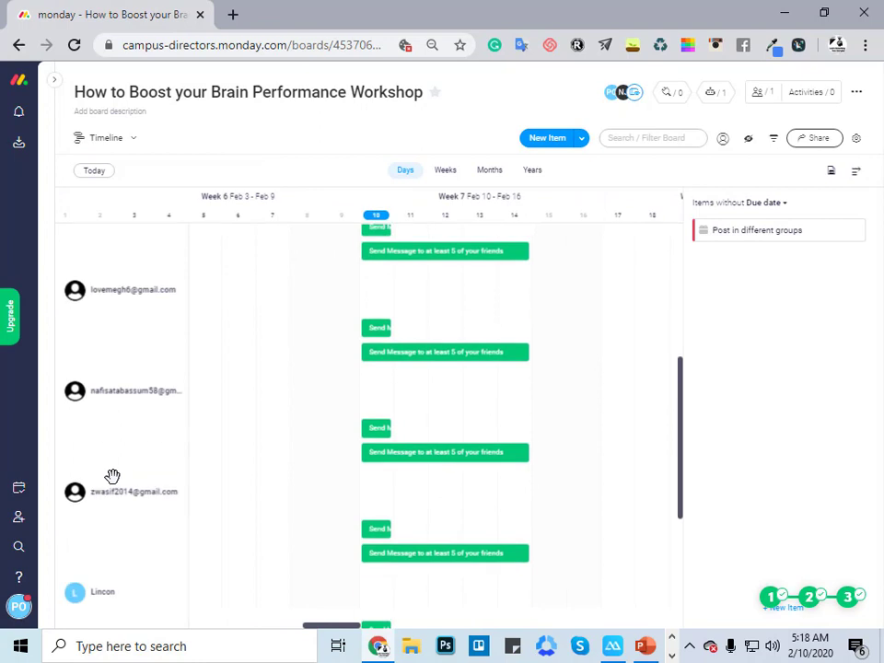
scroll(112, 475, down, 3)
scroll(123, 484, up, 2)
scroll(123, 479, up, 3)
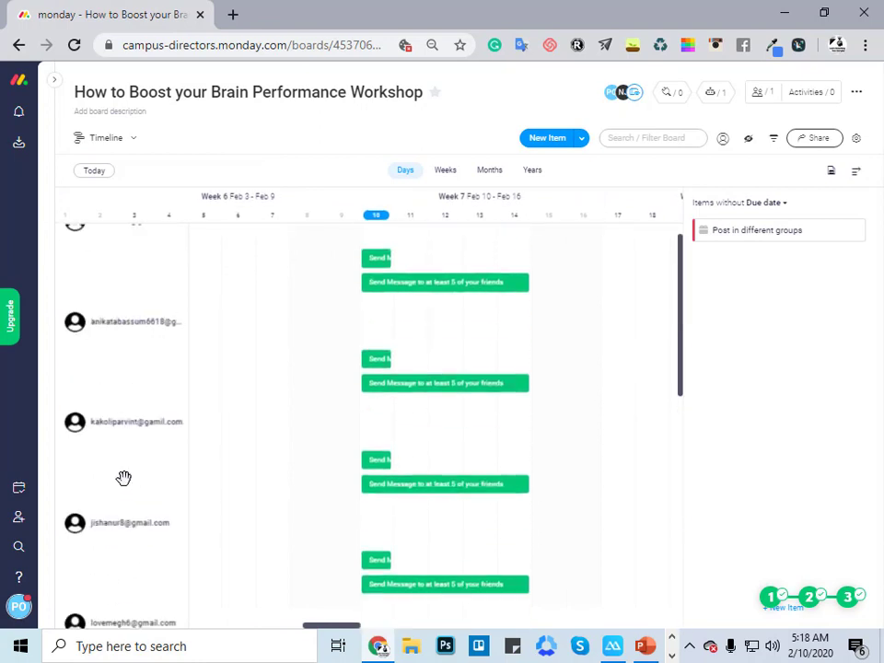
scroll(124, 482, up, 3)
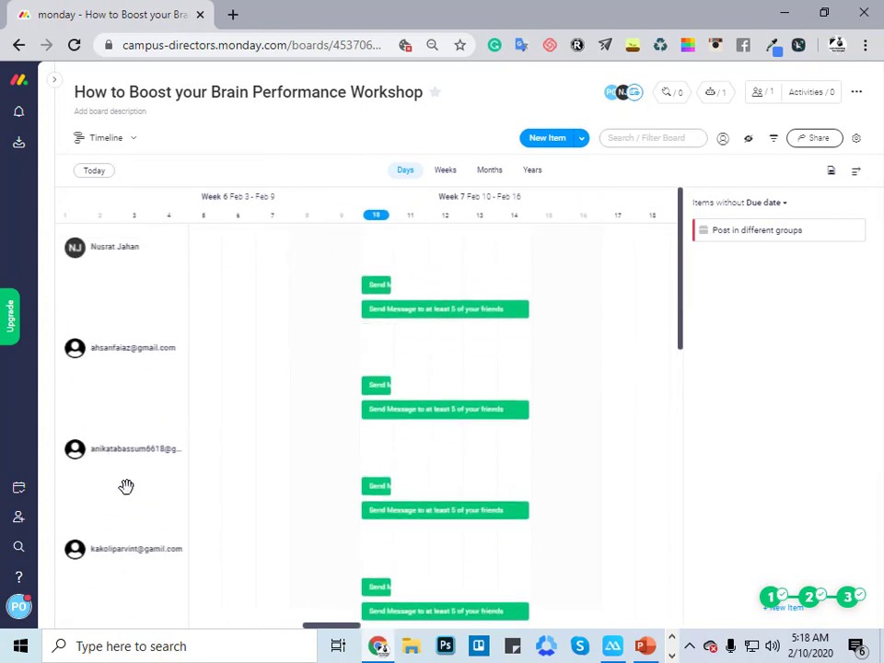
Step: Switch the timeline scale to Weeks, then Months, and list unscheduled items by Timeline instead of Due date
click(448, 173)
scroll(488, 387, down, 2)
scroll(475, 332, up, 1)
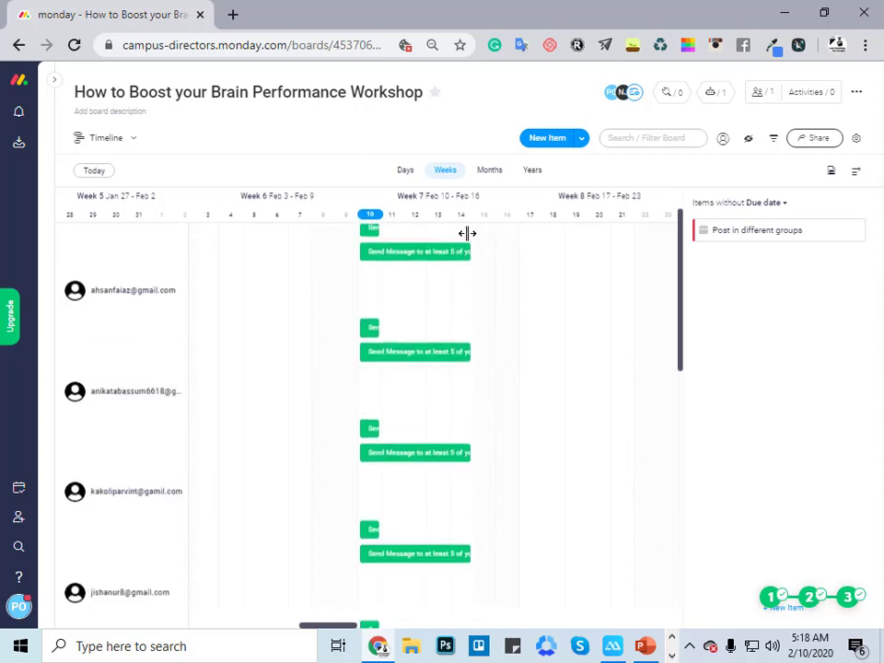
click(491, 171)
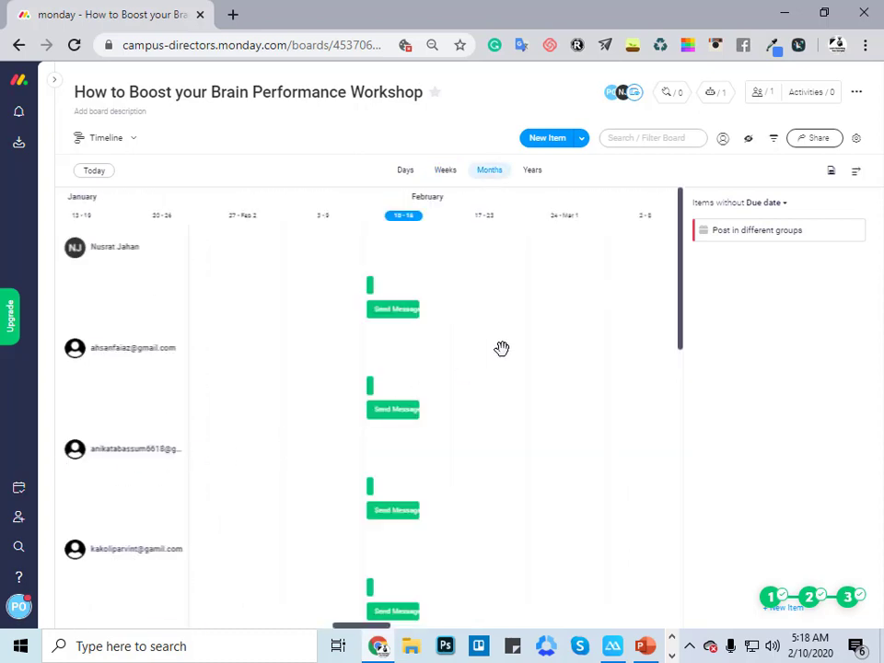
scroll(553, 360, down, 3)
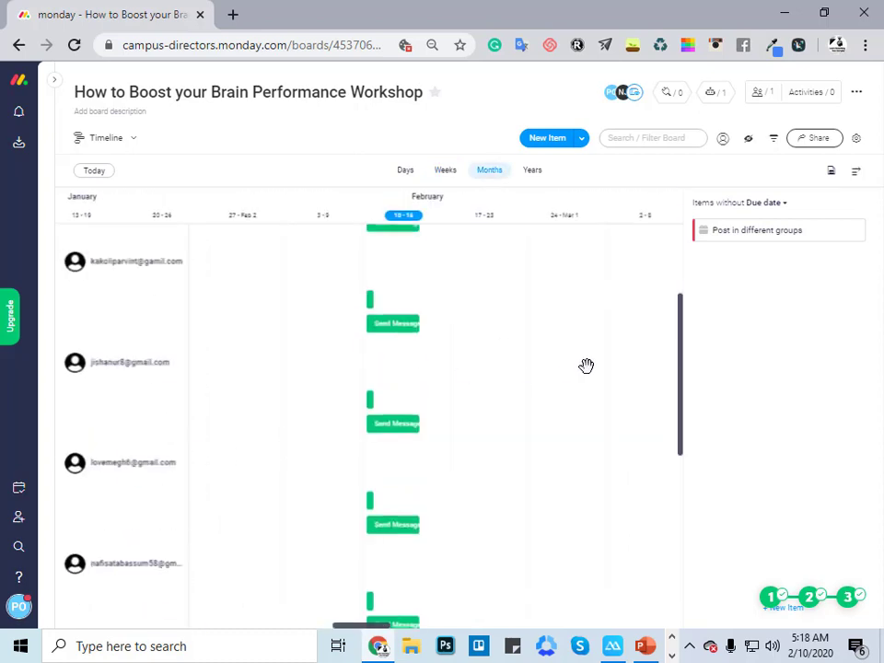
click(788, 206)
click(793, 246)
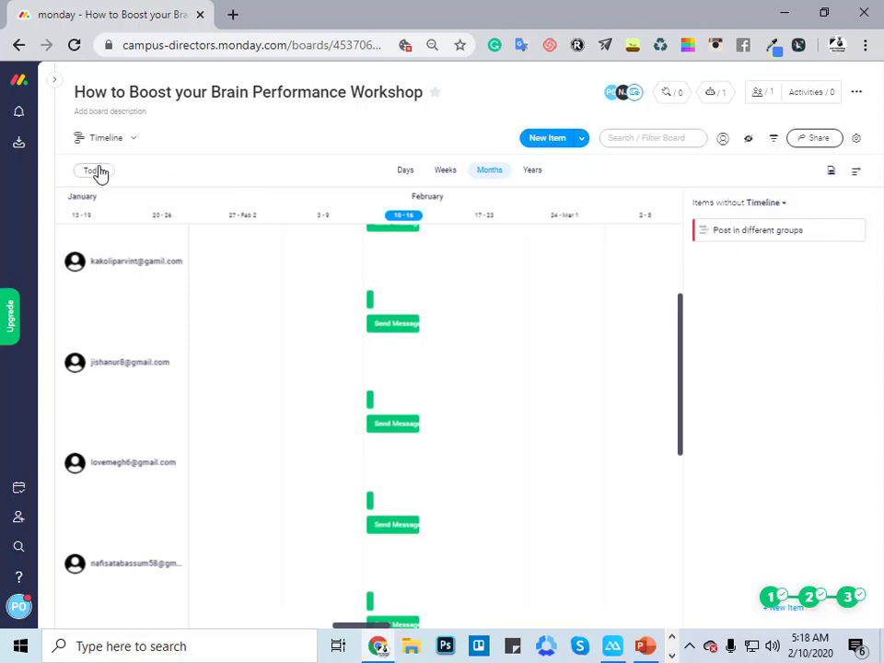
Step: Show the boards side panel and return the board to its Main Table view
click(55, 81)
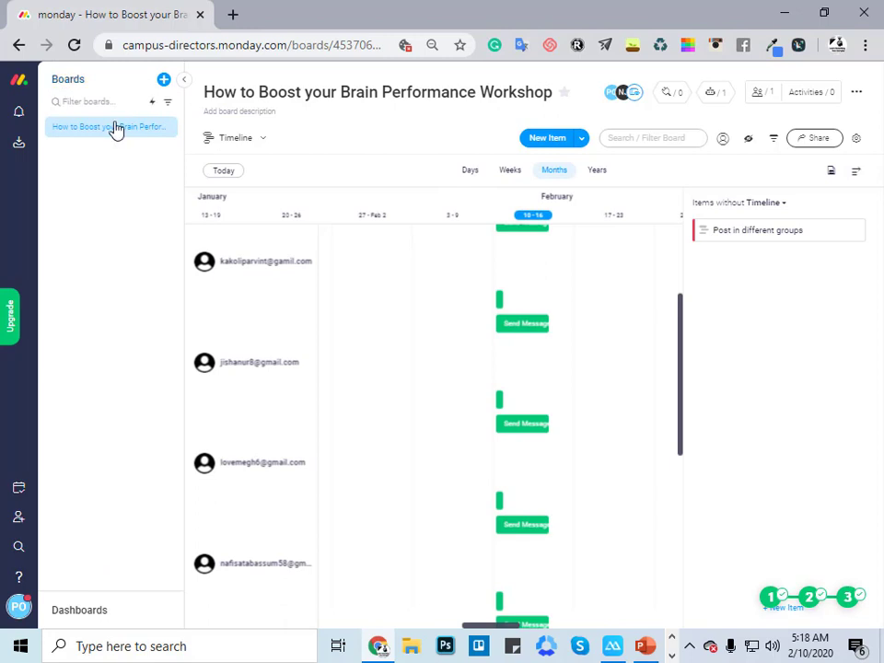
click(257, 145)
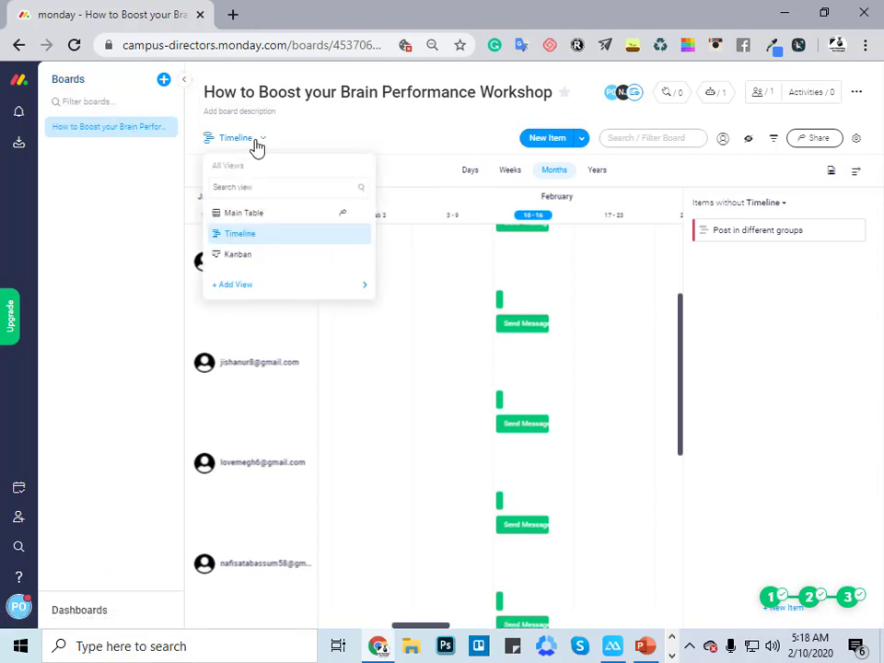
click(265, 217)
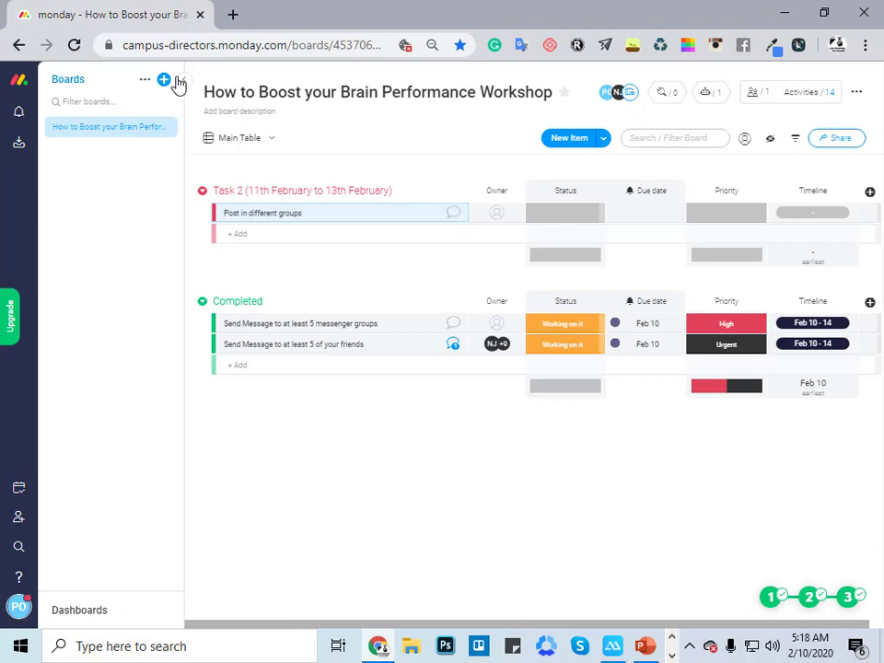
Step: Collapse the Boards sidebar so the Main Table fills the window
click(183, 80)
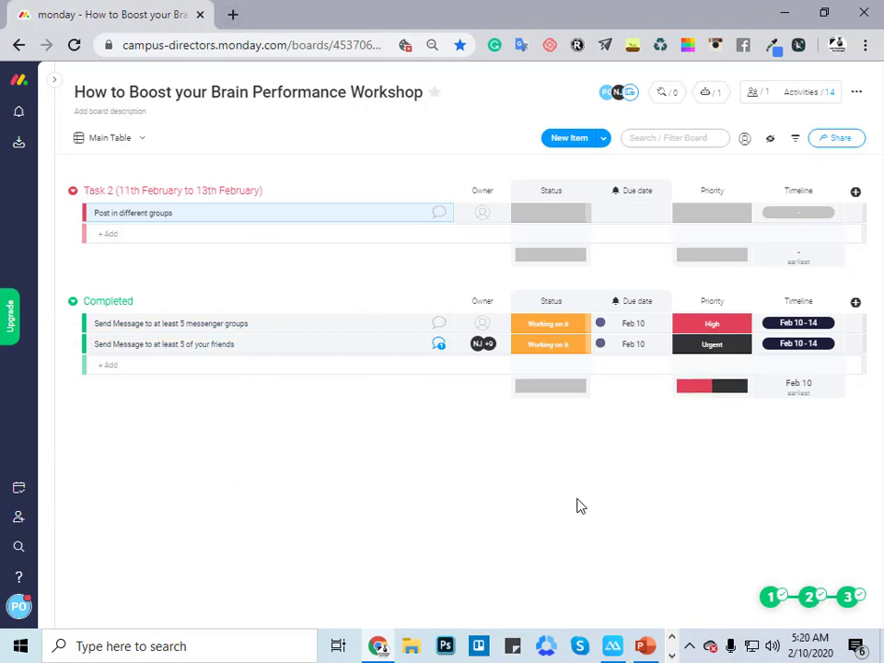
Step: Start recording the mirrored phone in ApowerMirror and launch the monday app
click(612, 646)
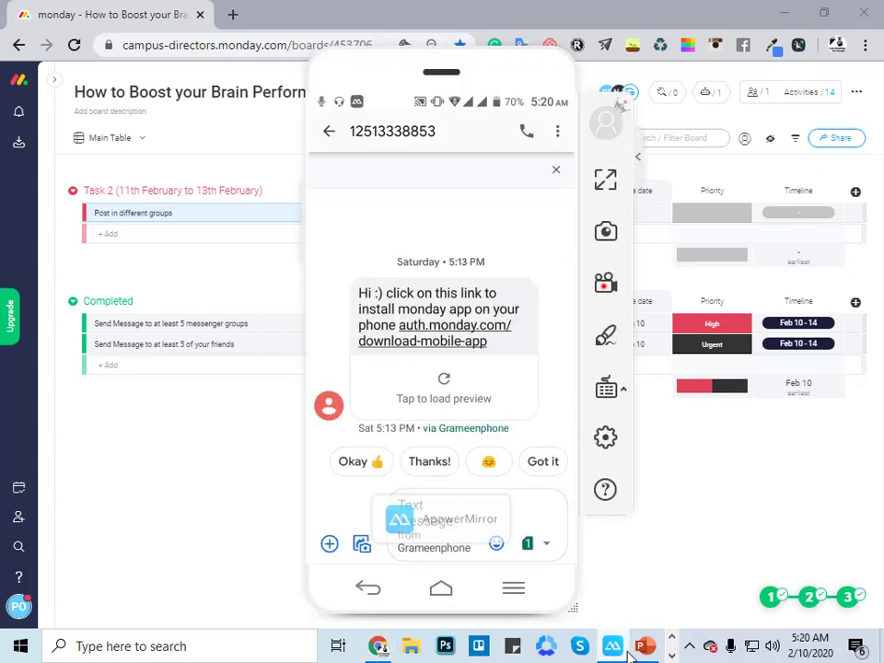
click(605, 283)
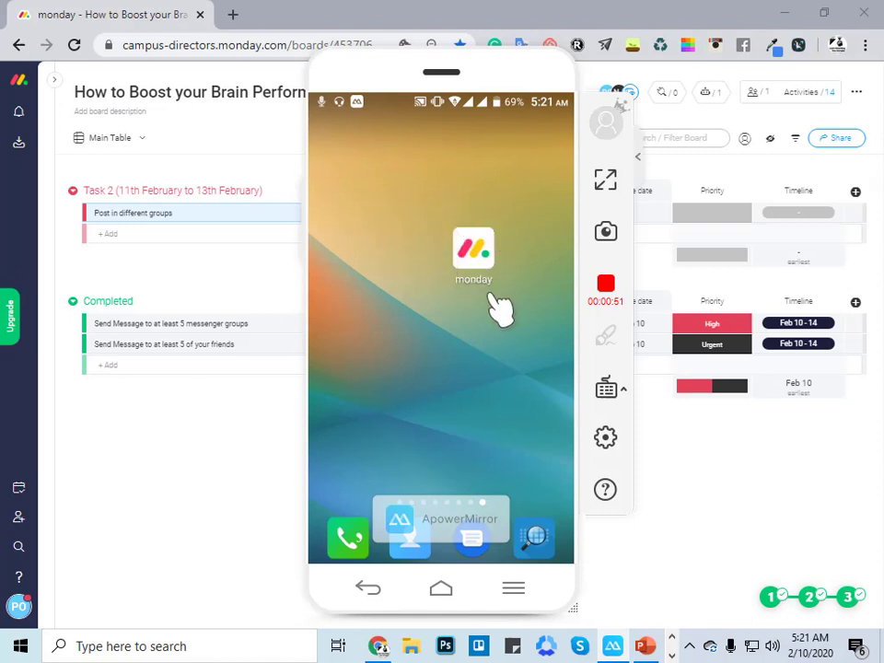
click(493, 296)
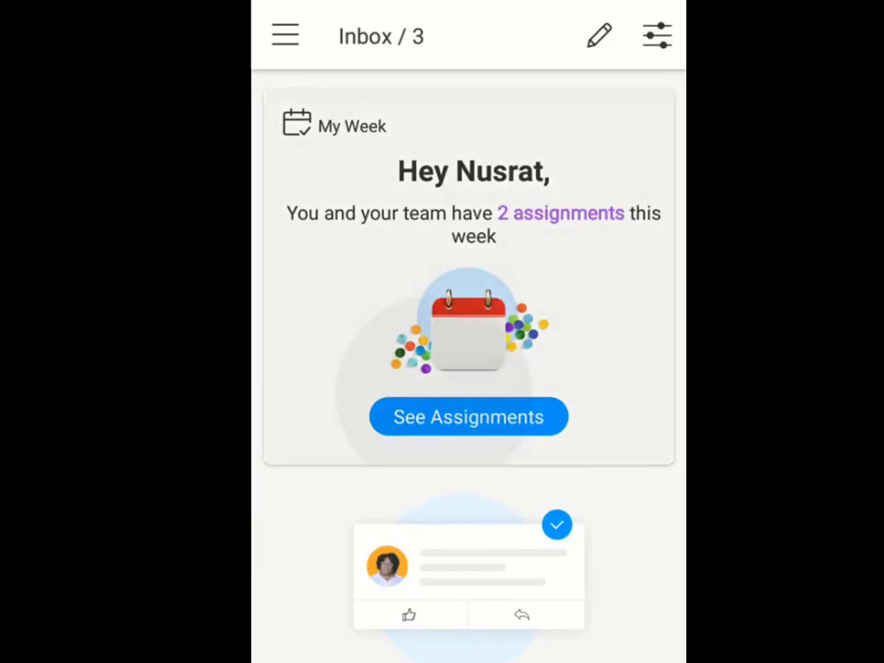
Step: Review My Week's assignments, one due today and one upcoming, then open the navigation menu
click(468, 416)
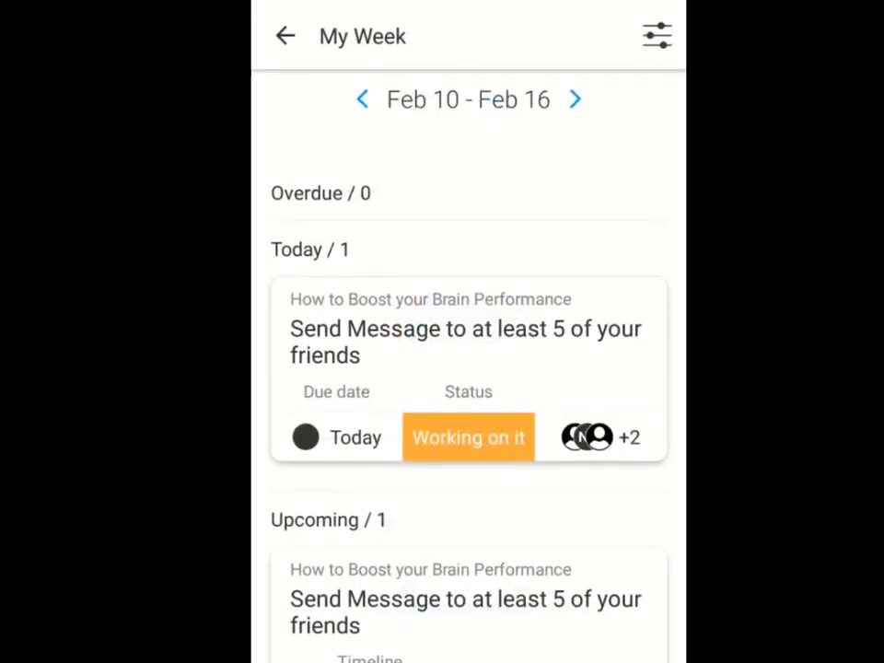
scroll(468, 369, down, 2)
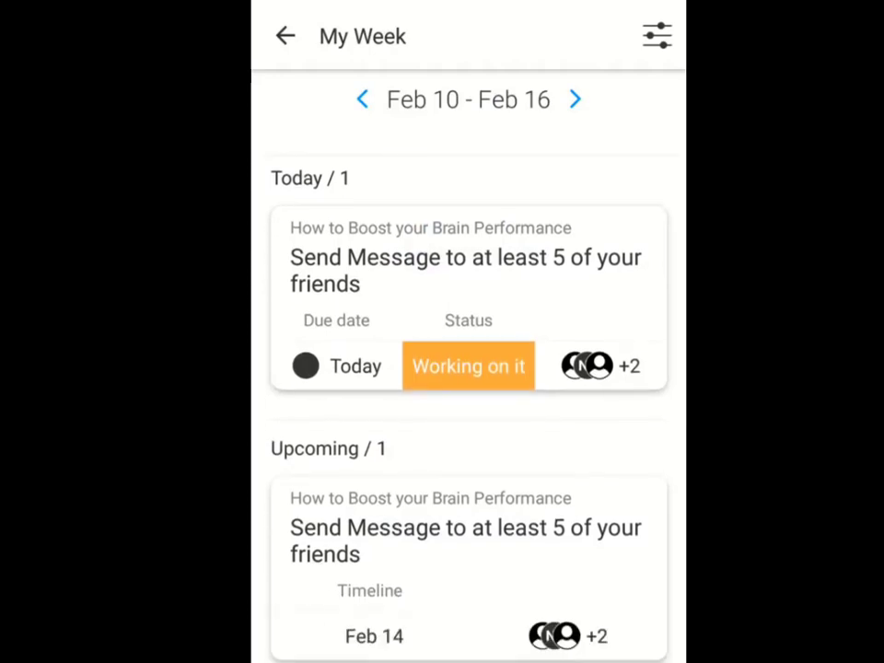
scroll(468, 369, up, 2)
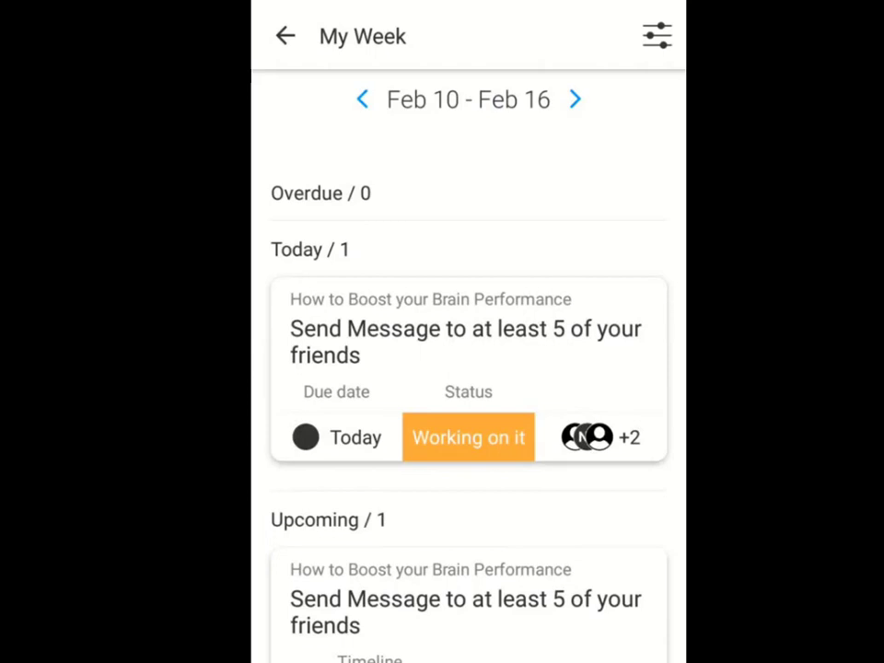
click(285, 36)
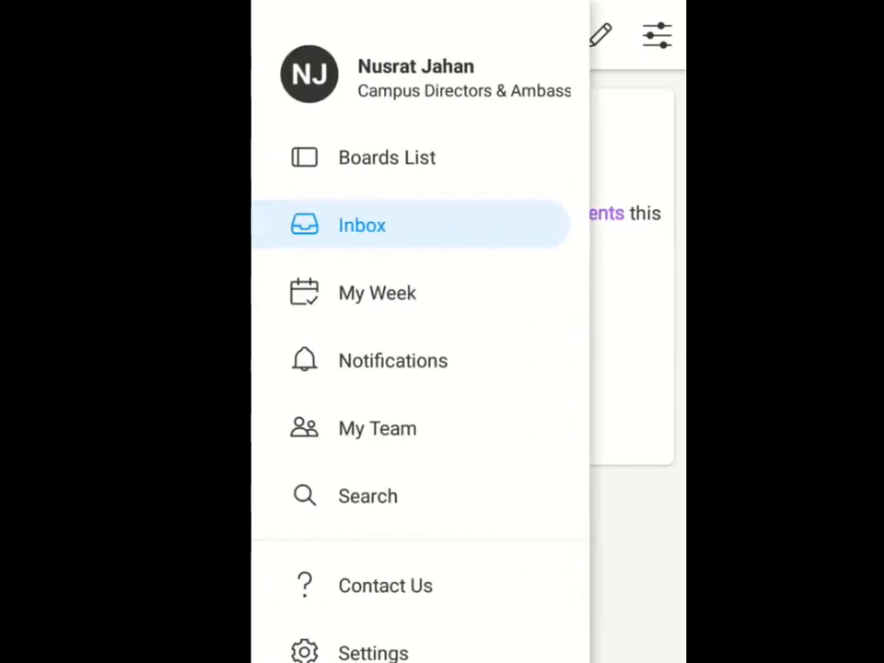
click(378, 293)
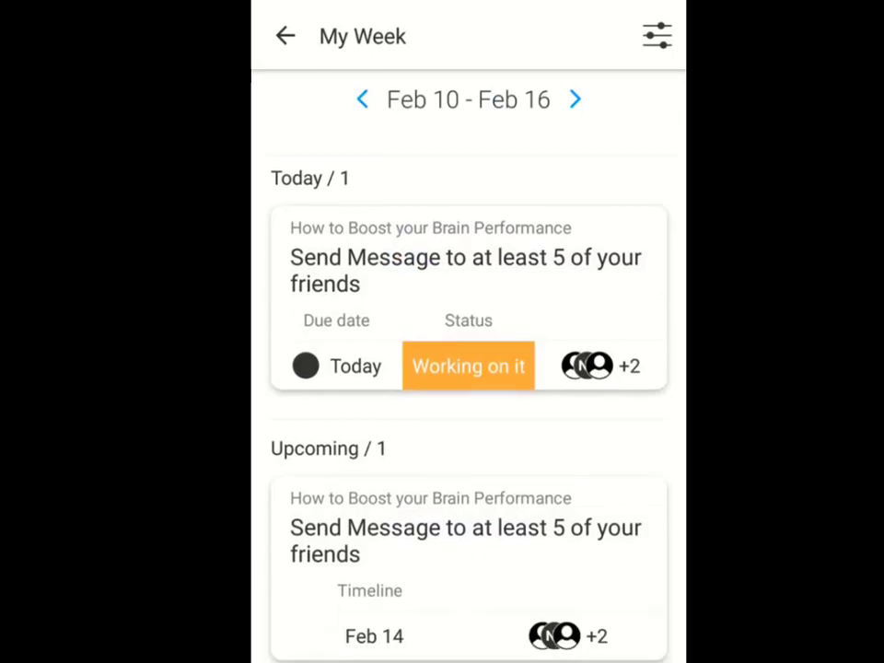
click(285, 36)
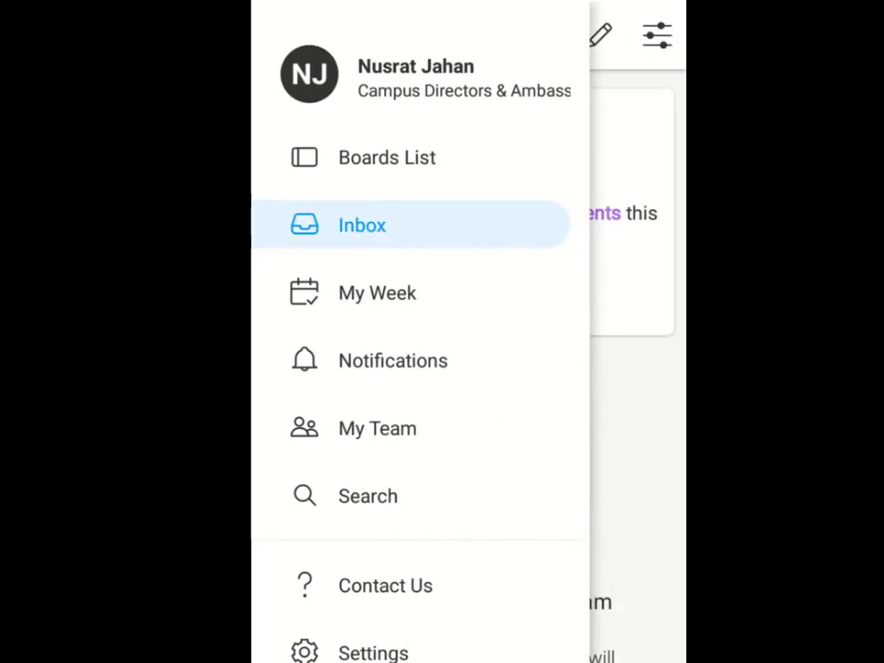
Step: Refresh the My Team user list, then open the How to Boost your Brain Performance board from Boards
click(378, 428)
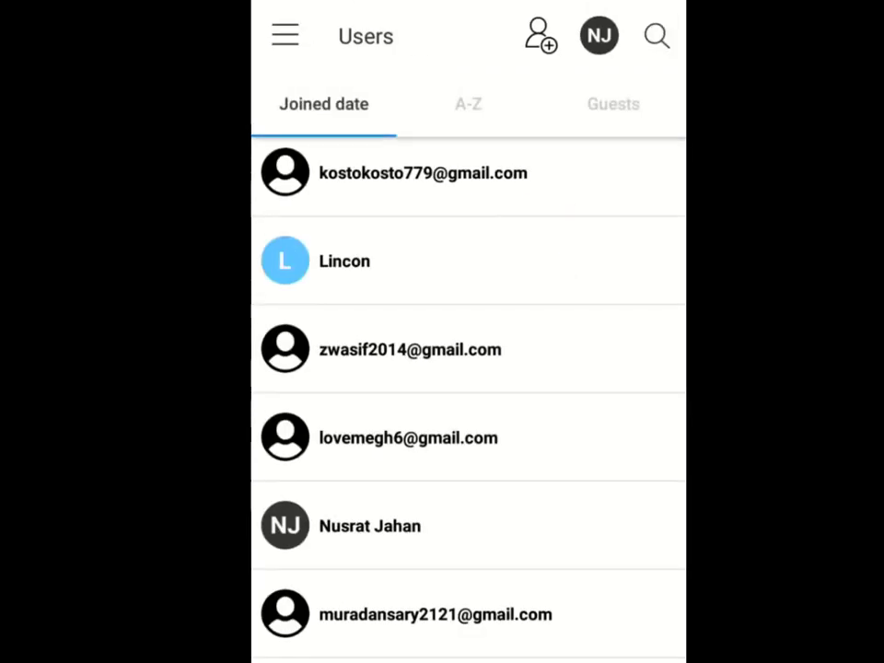
drag(468, 184, 468, 387)
click(285, 36)
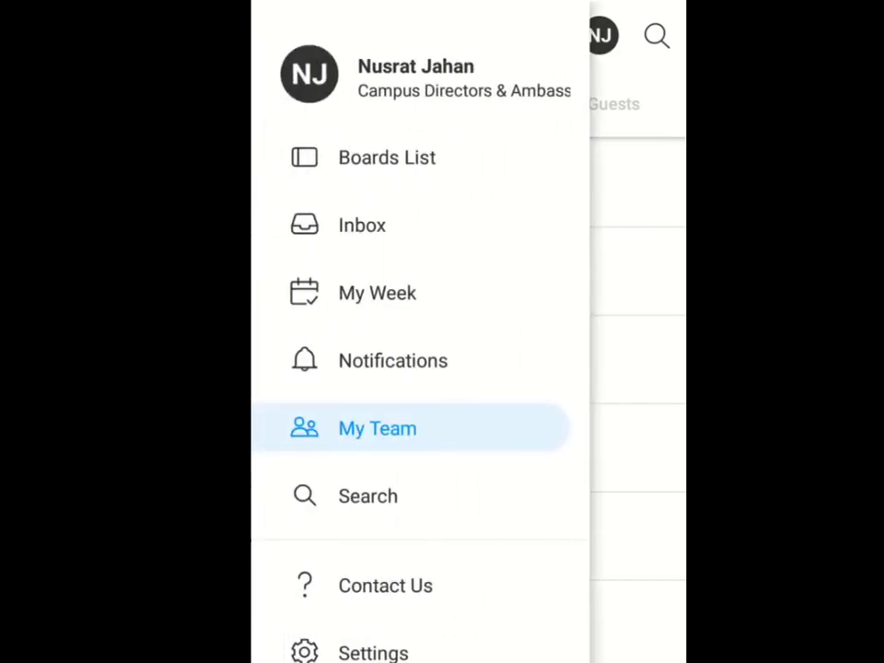
click(387, 157)
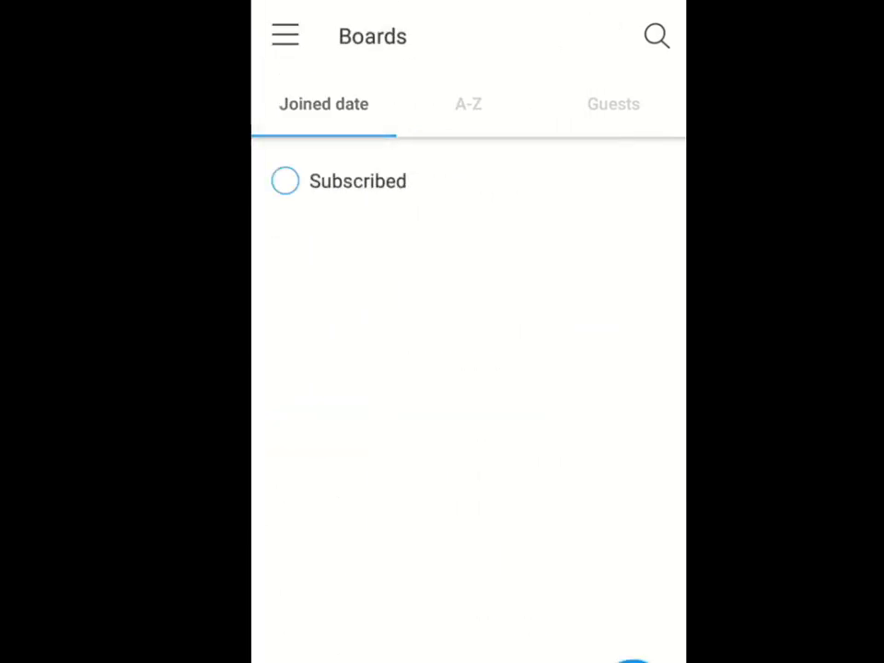
click(404, 296)
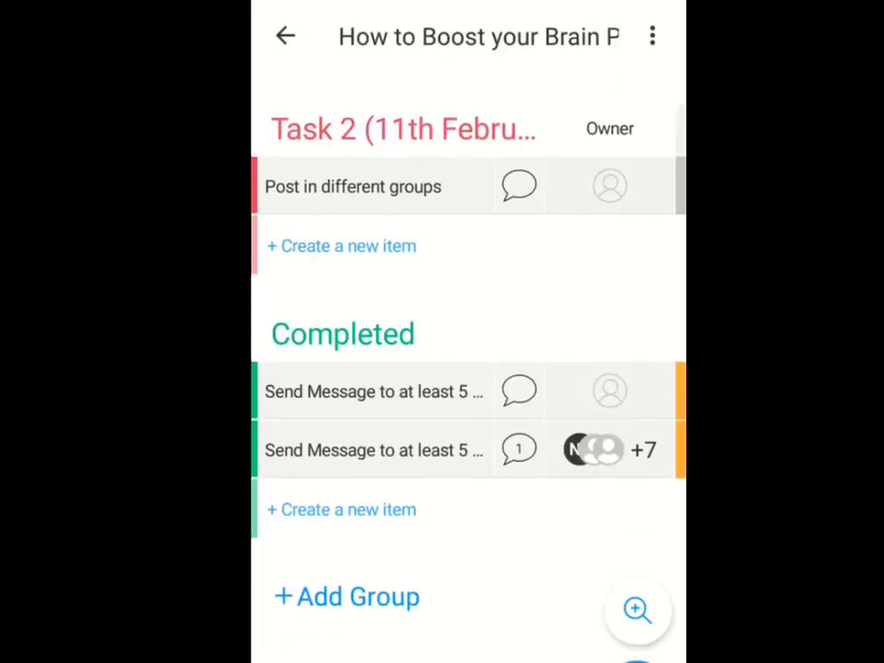
Step: View the Post in different groups item's details and return to the board table
scroll(468, 369, up, 1)
scroll(468, 369, down, 1)
scroll(468, 369, up, 1)
click(369, 254)
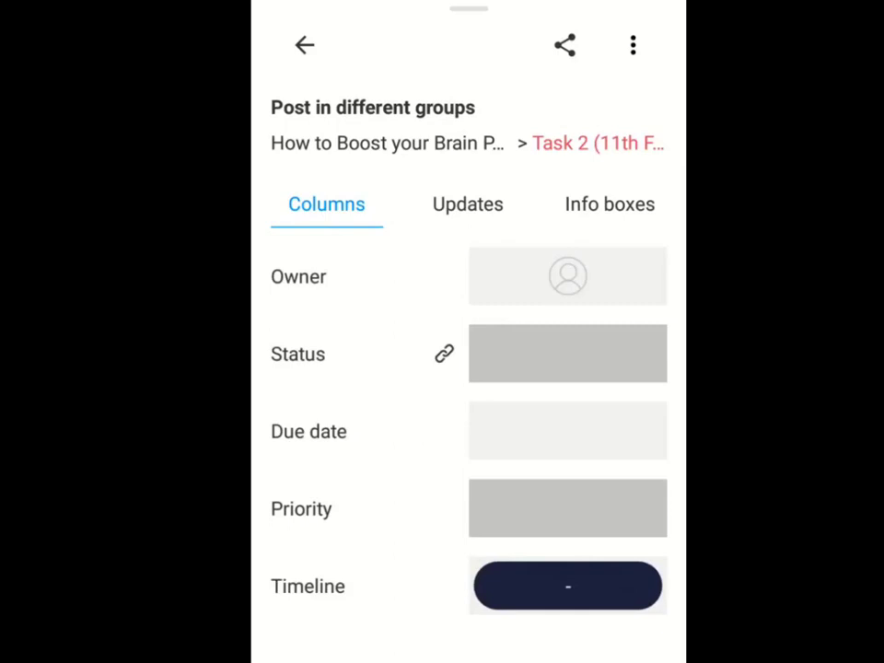
key(Escape)
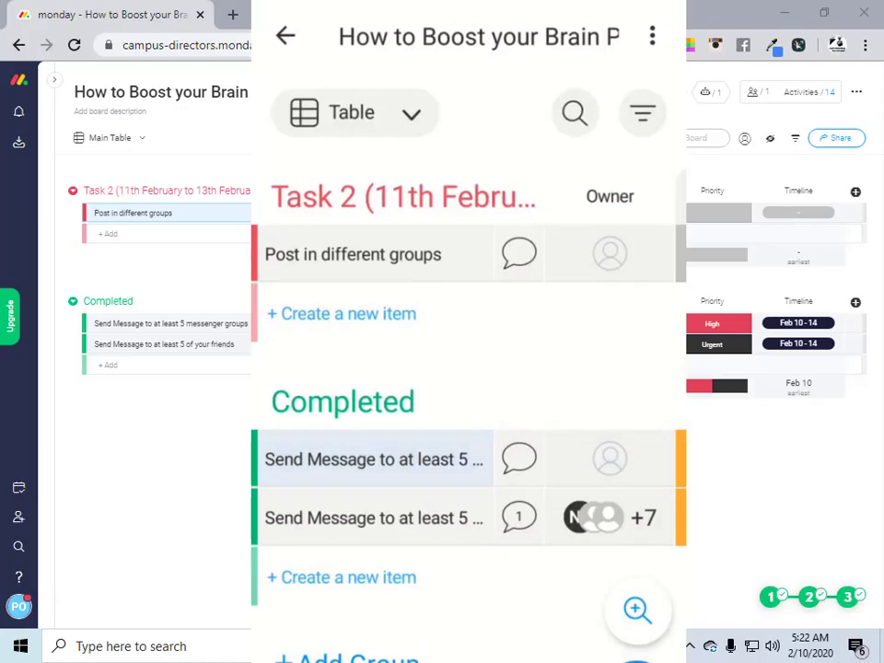
Step: Set 'Send Message to at least 5 messenger groups' to Done, then bring PowerPoint forward
click(373, 458)
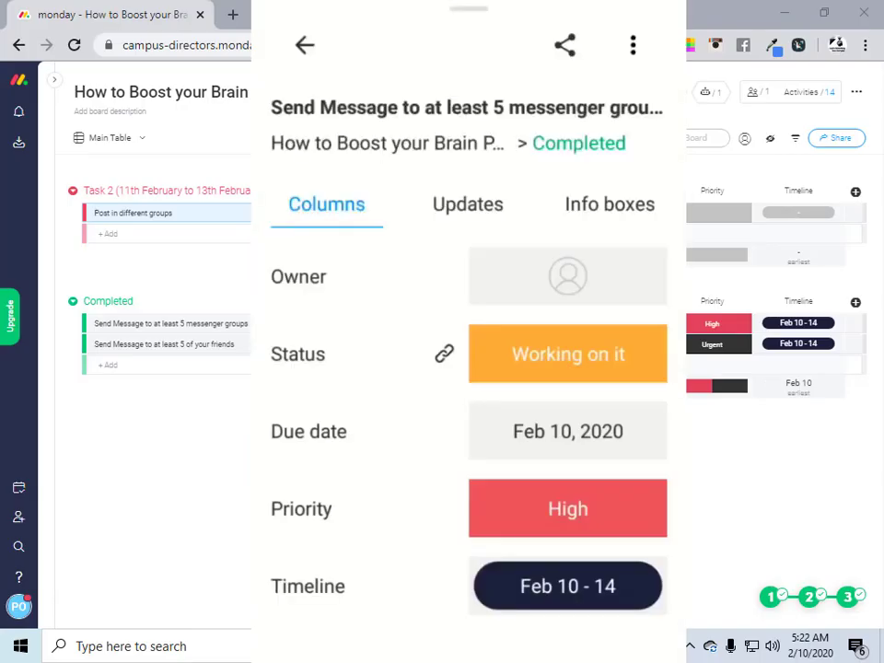
click(569, 353)
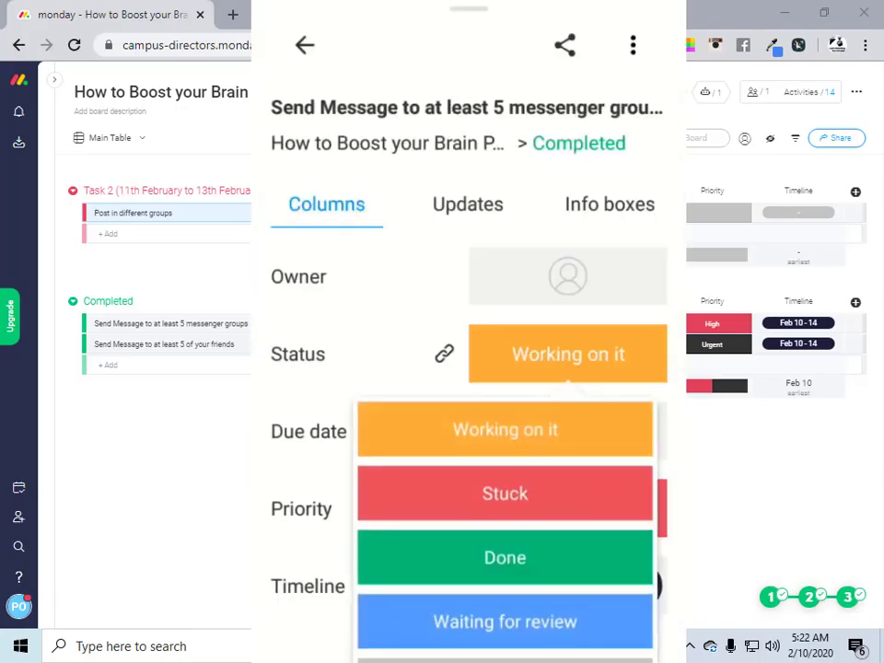
click(505, 558)
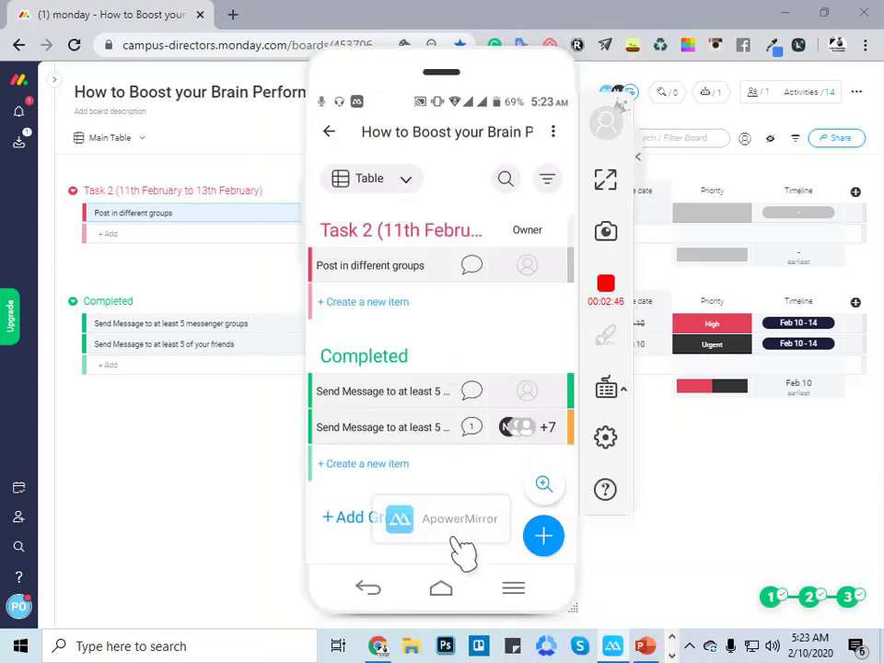
click(610, 646)
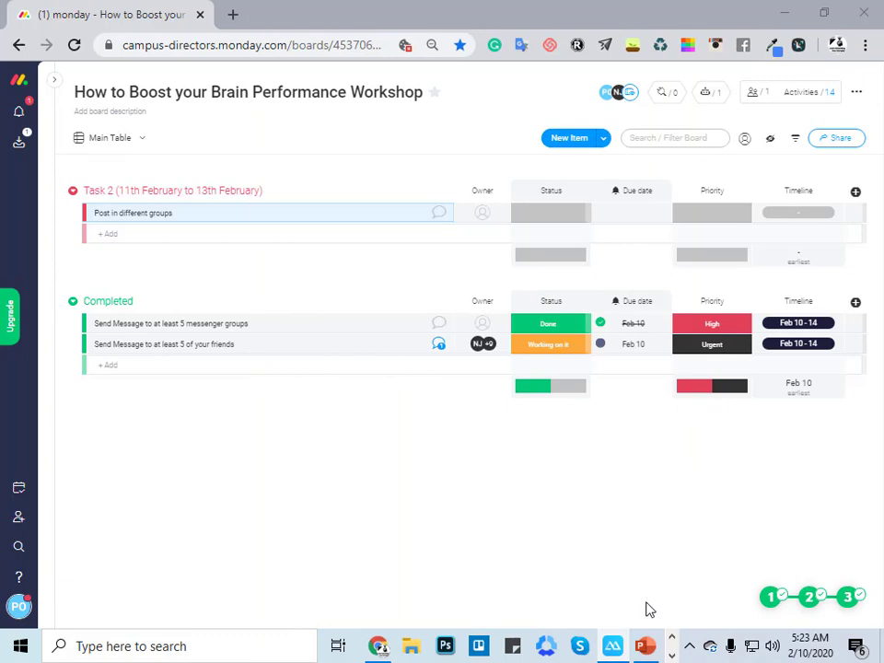
click(644, 646)
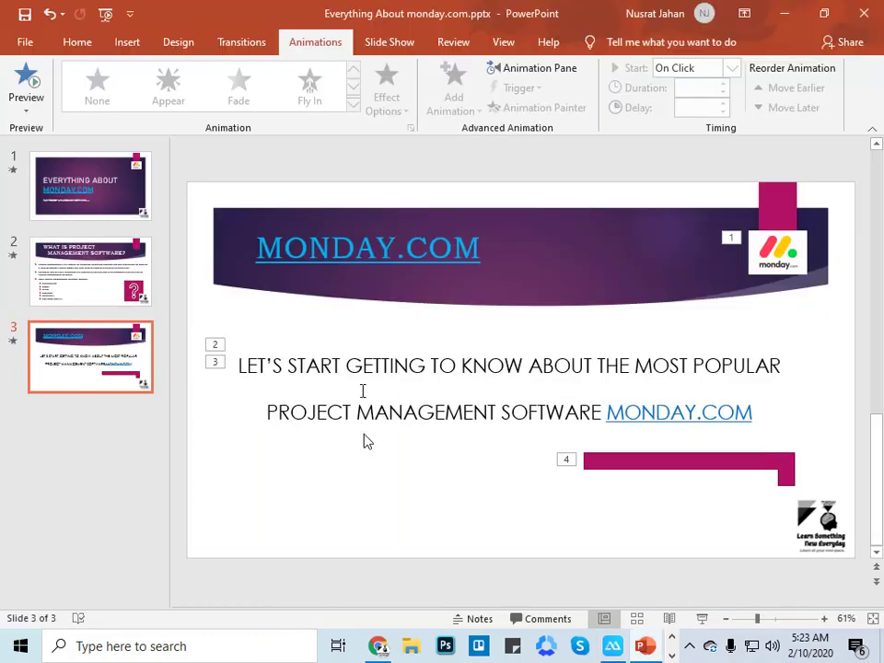
Step: Show slide 1, the 'Everything About monday.com' title slide, in the editing pane
click(106, 182)
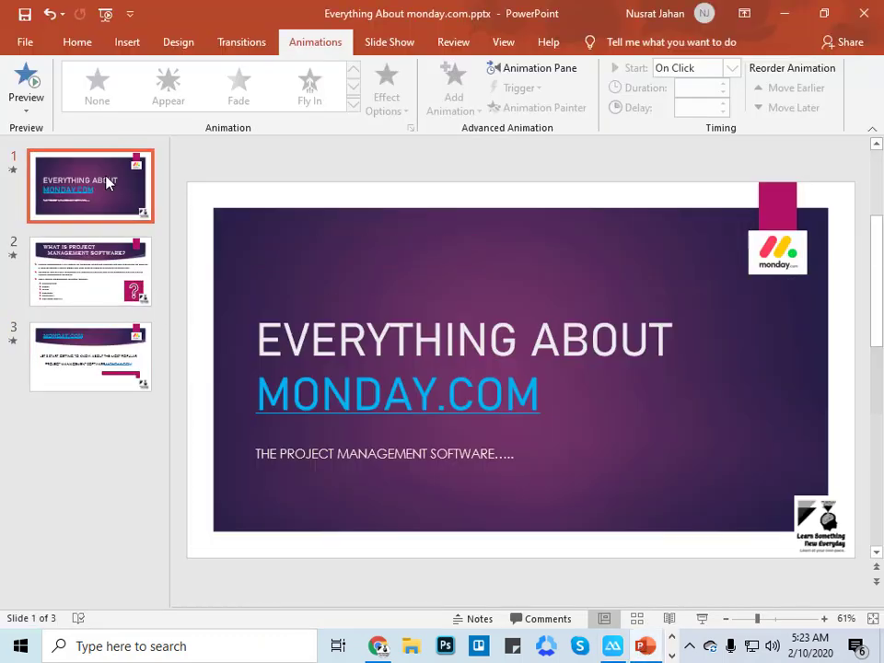